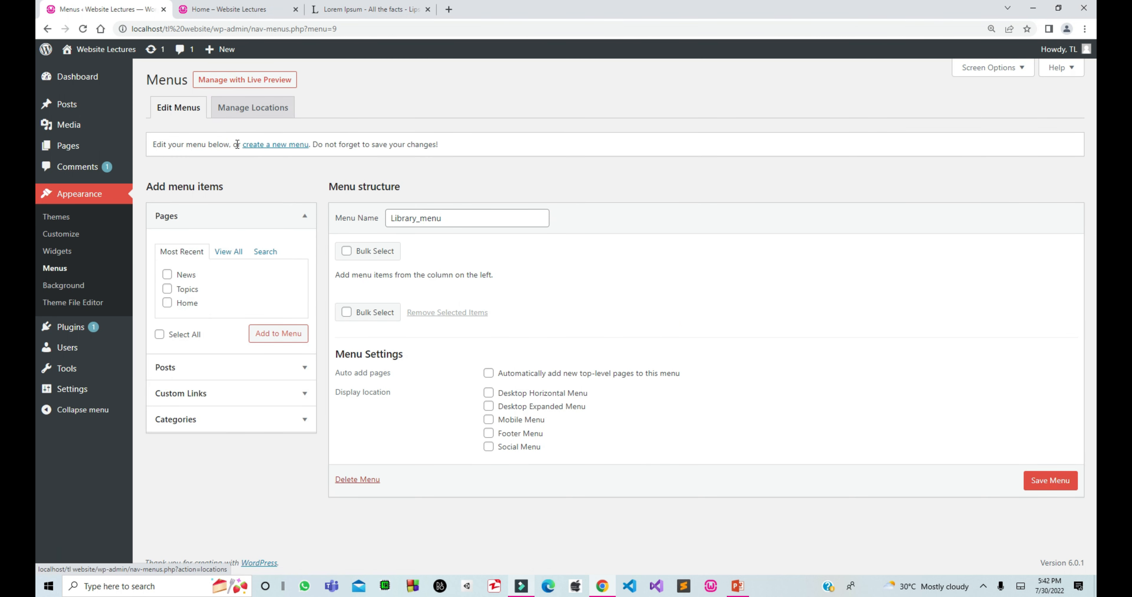
Step: Look through the Posts, Custom Links and Categories sources for menu items, and return to the Pages source
click(316, 187)
drag(335, 274, 455, 270)
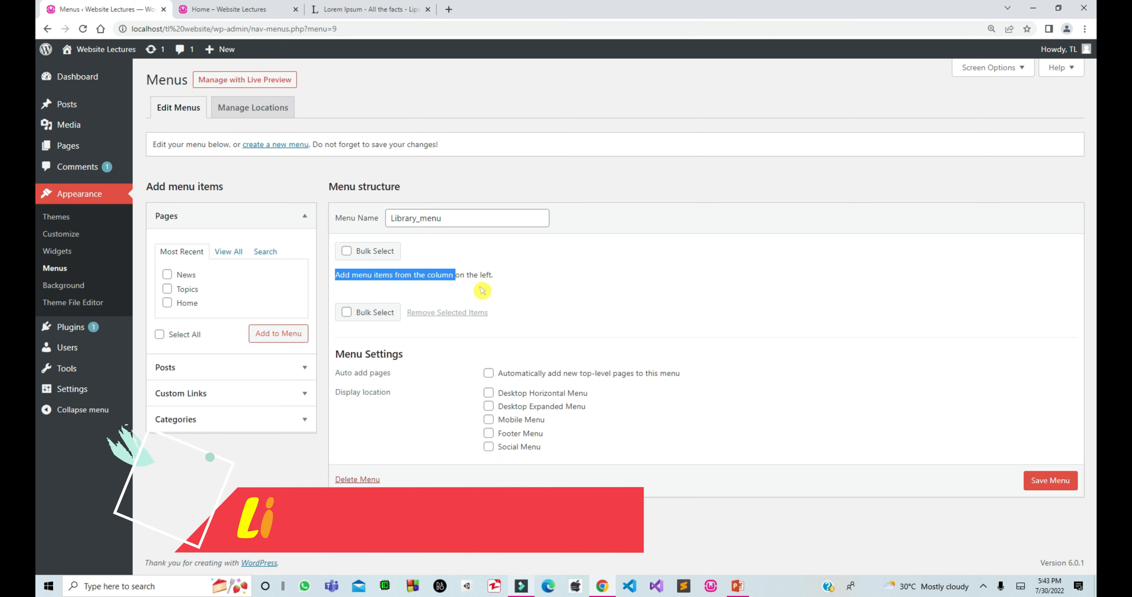
click(470, 292)
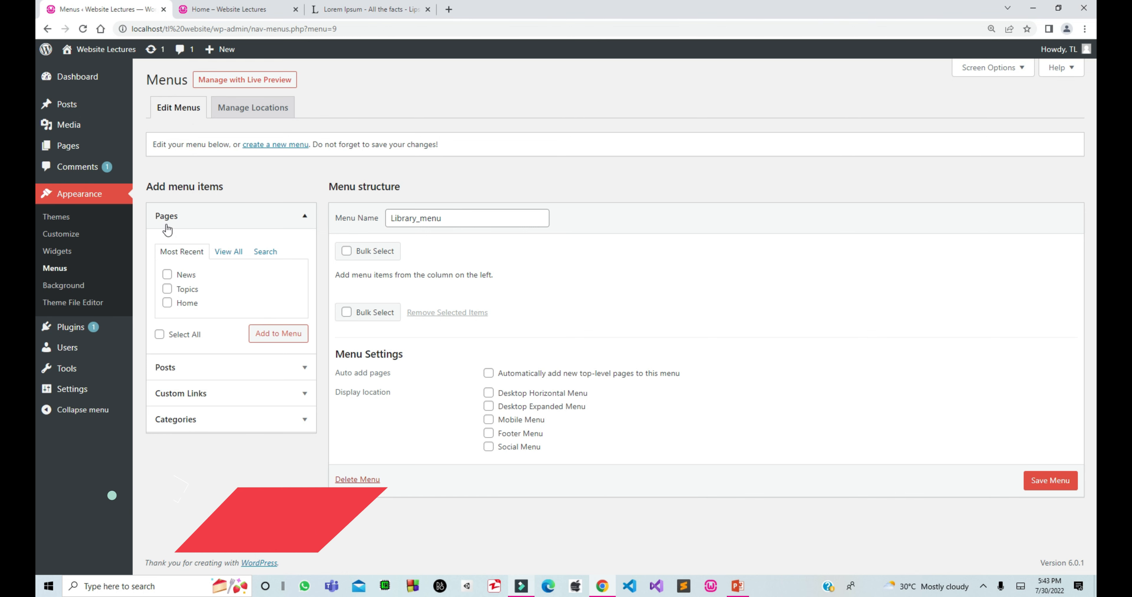
click(204, 374)
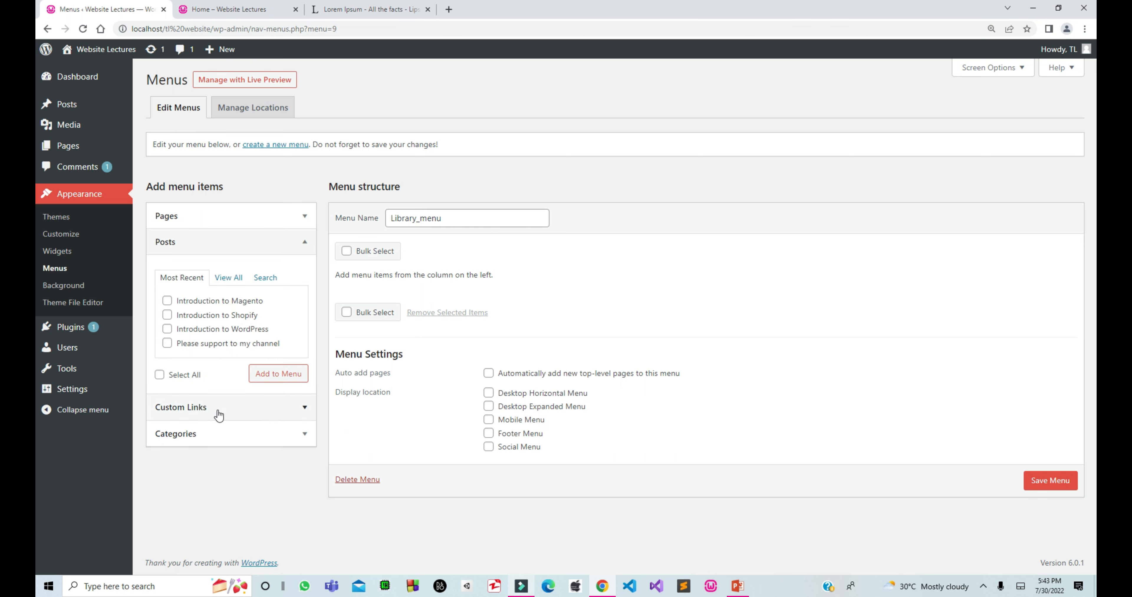
click(182, 417)
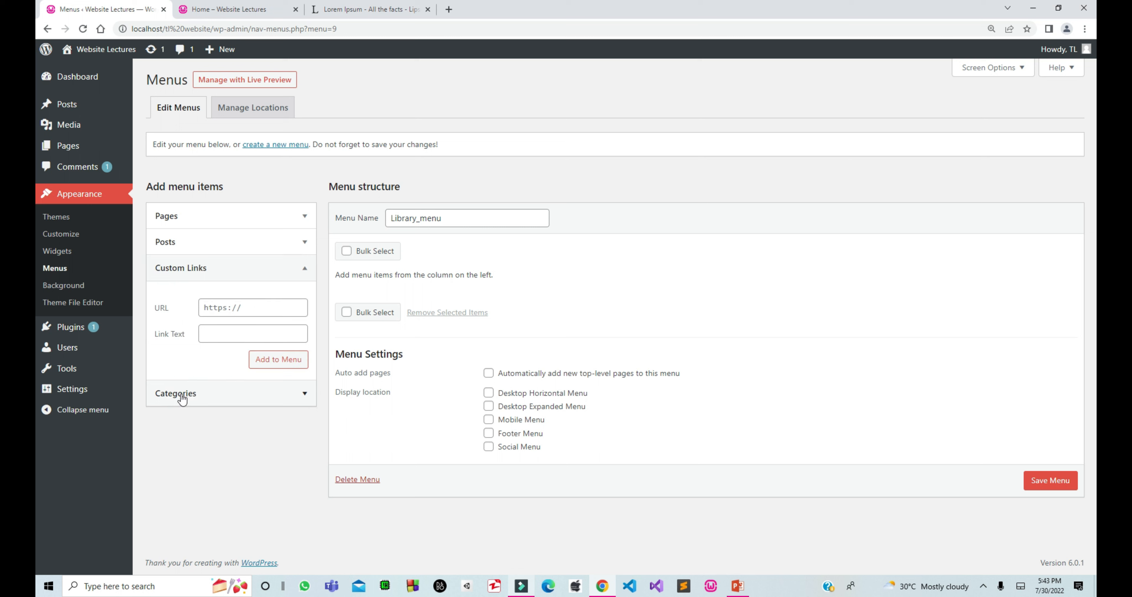
click(182, 398)
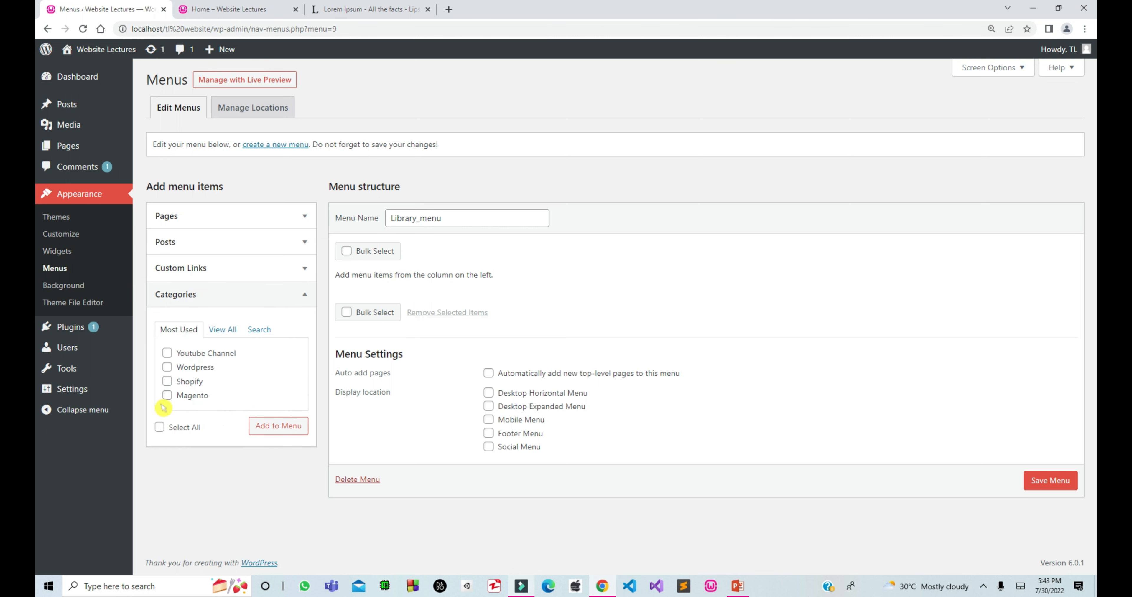
click(248, 210)
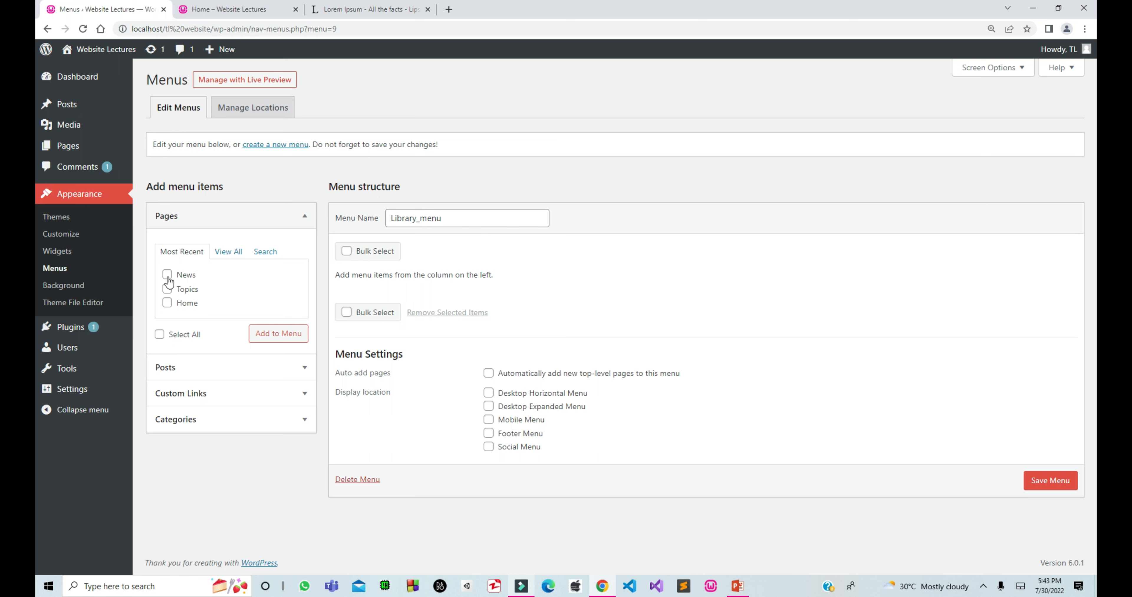
Step: Add the Home, Topics and News pages to Library_menu
click(167, 302)
click(168, 289)
click(168, 276)
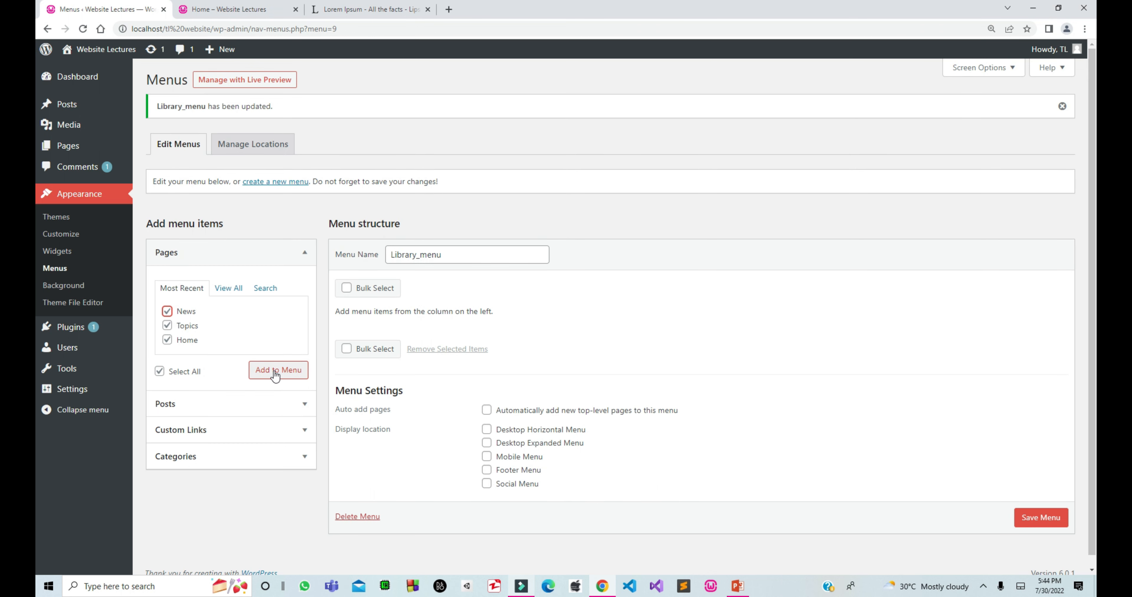
click(275, 371)
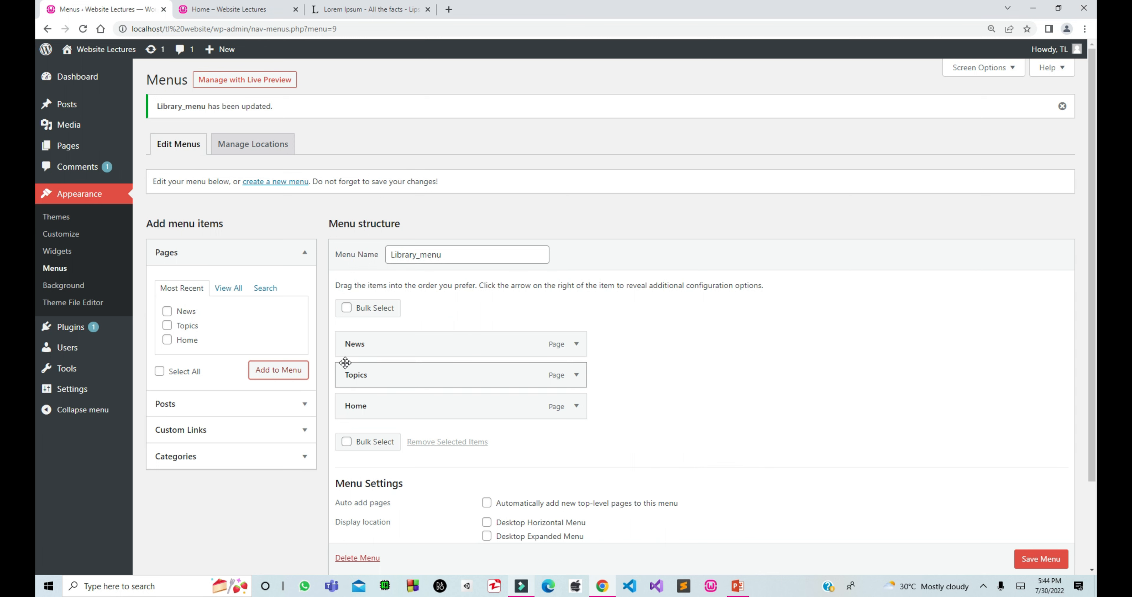
Step: Examine the full page list and the page search among the menu item sources, and return to the most recent pages
click(237, 296)
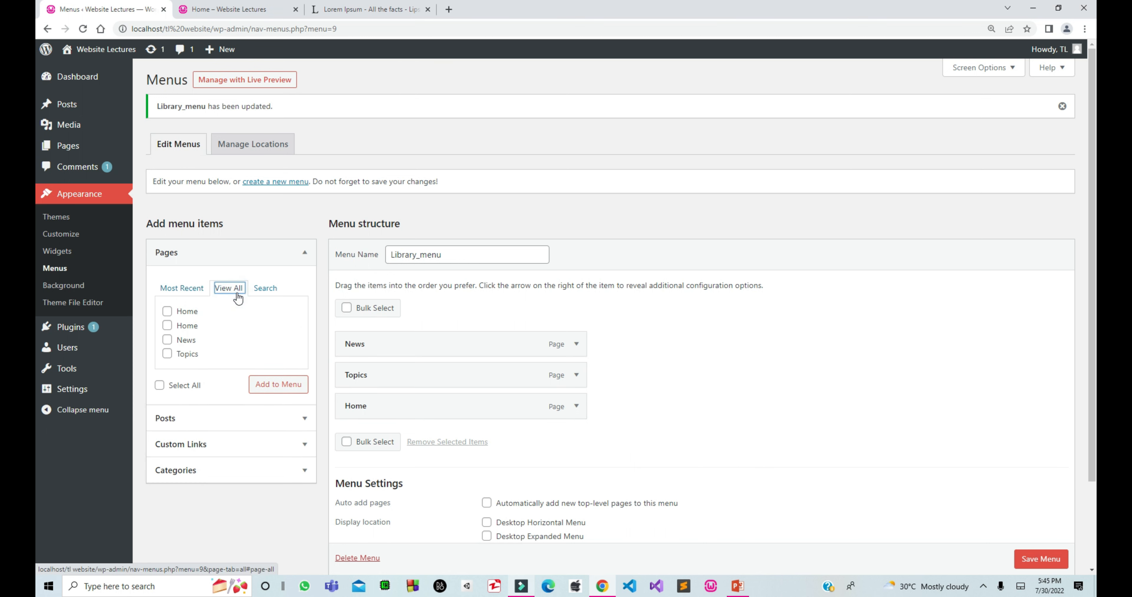
click(266, 288)
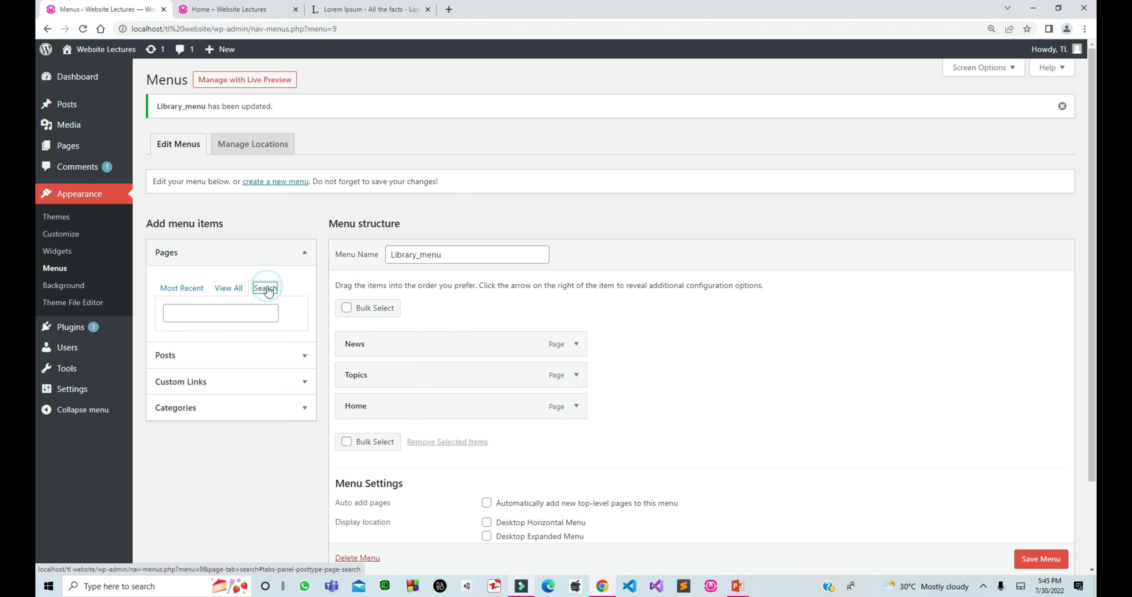
click(260, 310)
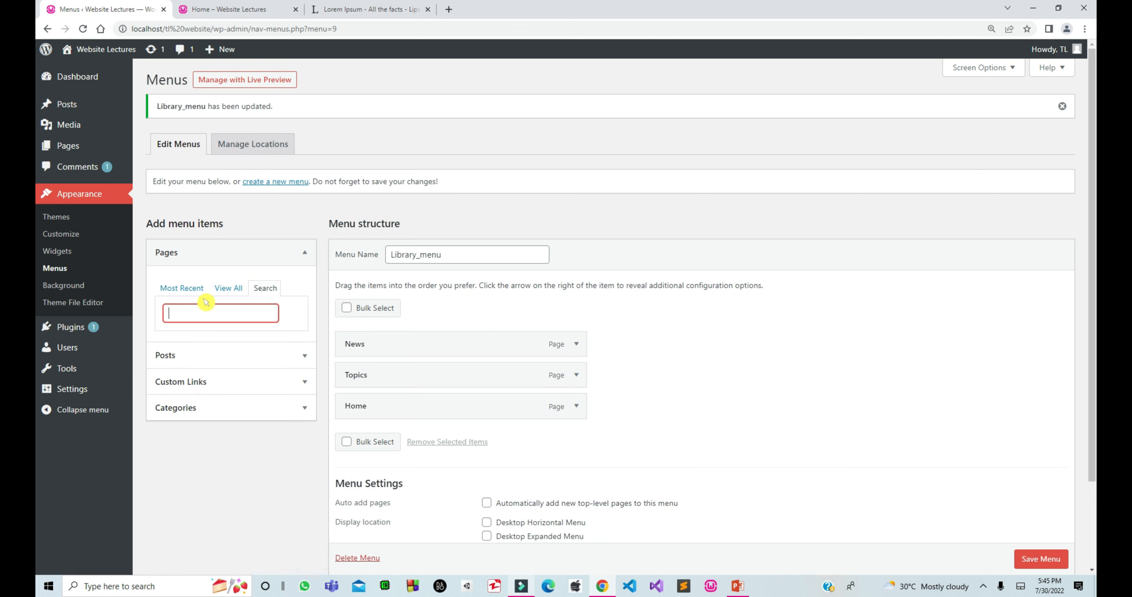
click(193, 290)
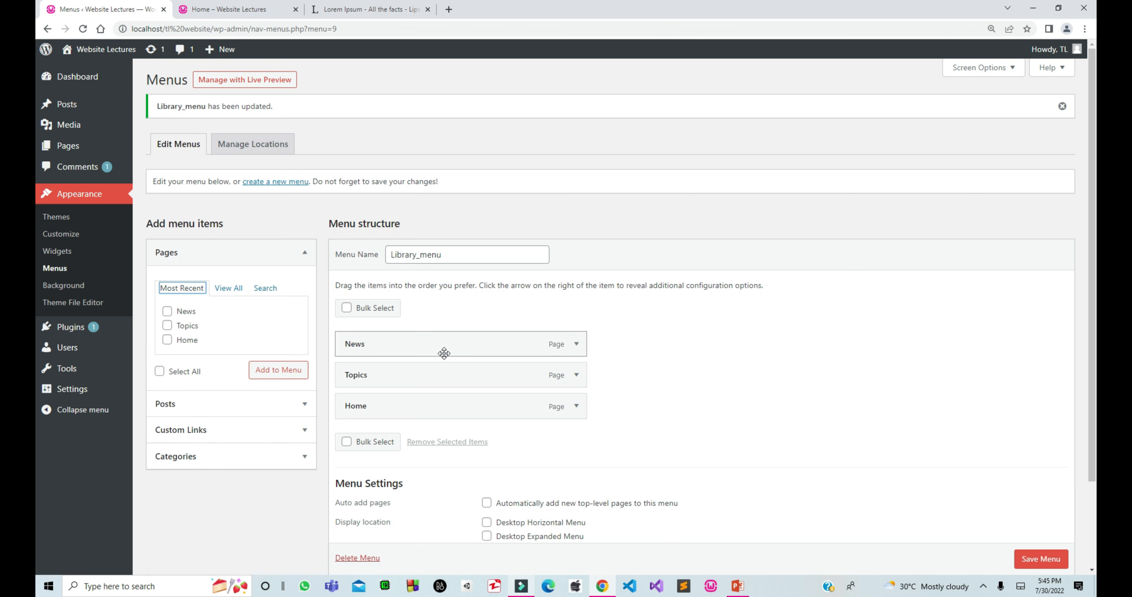
Step: Save Library_menu with its added page items
scroll(1049, 555, down, 1)
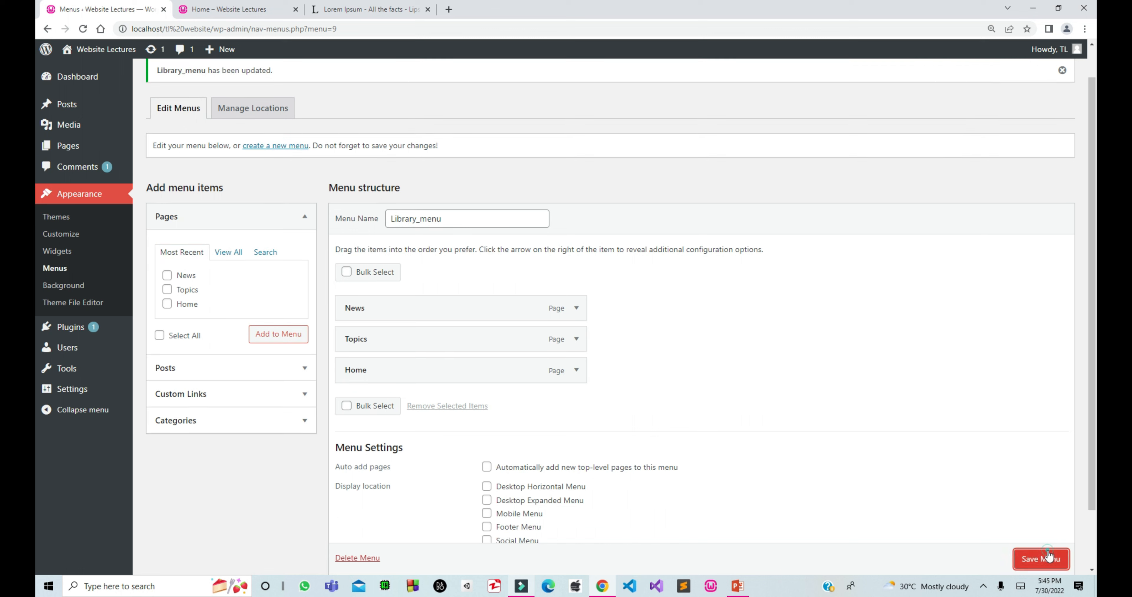
click(1048, 556)
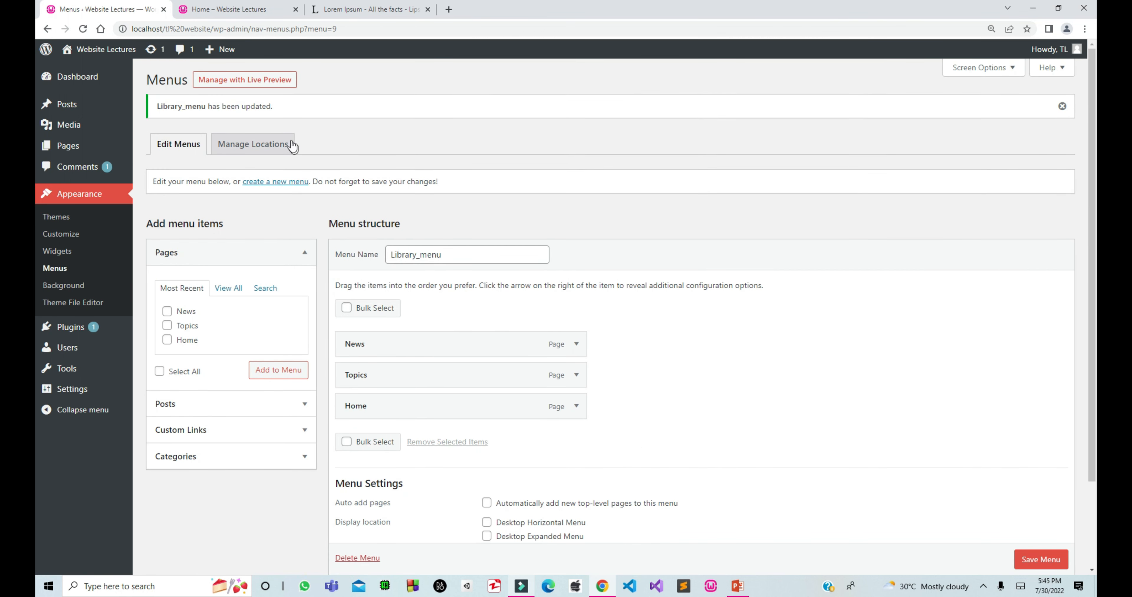
drag(168, 105, 346, 108)
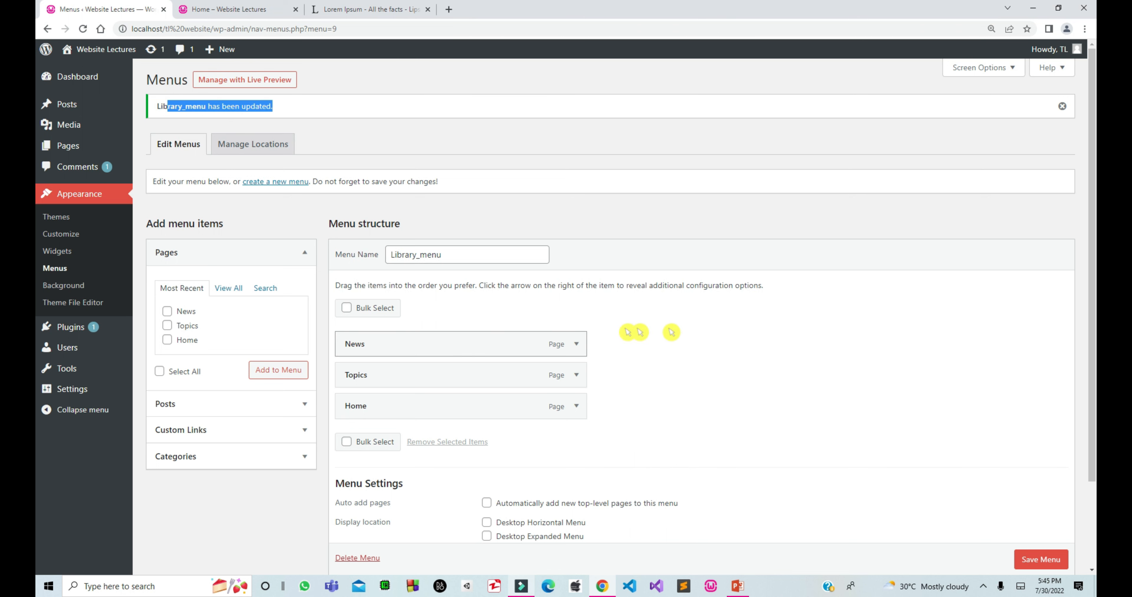
click(683, 324)
Step: Assign Library_menu to the Desktop Horizontal Menu location, enable automatic adding of new top-level pages, and save the menu
scroll(692, 332, down, 2)
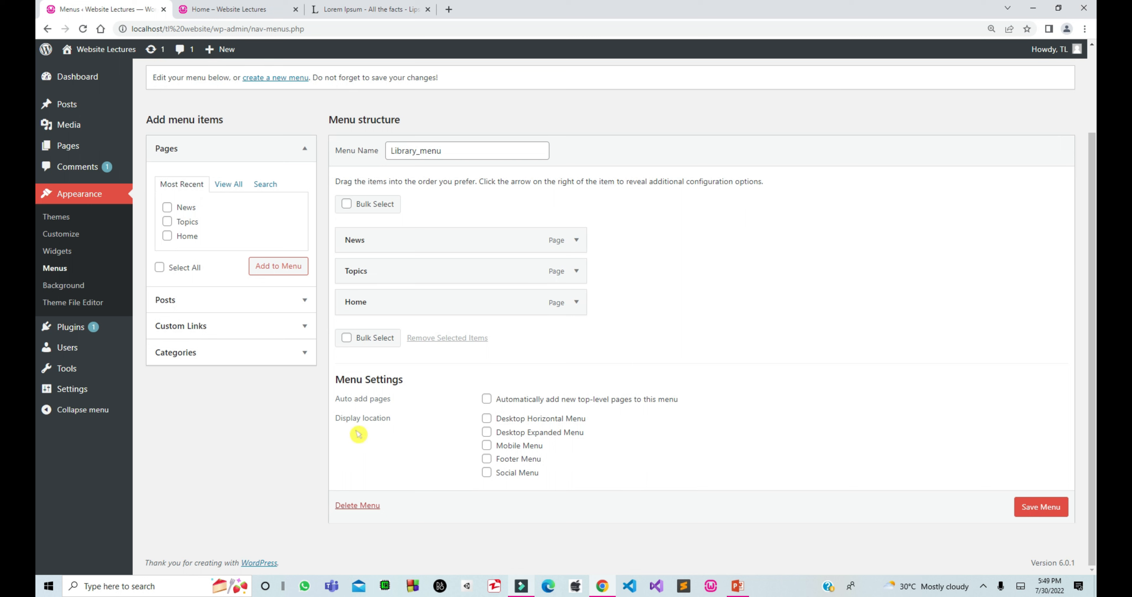
drag(342, 420, 335, 420)
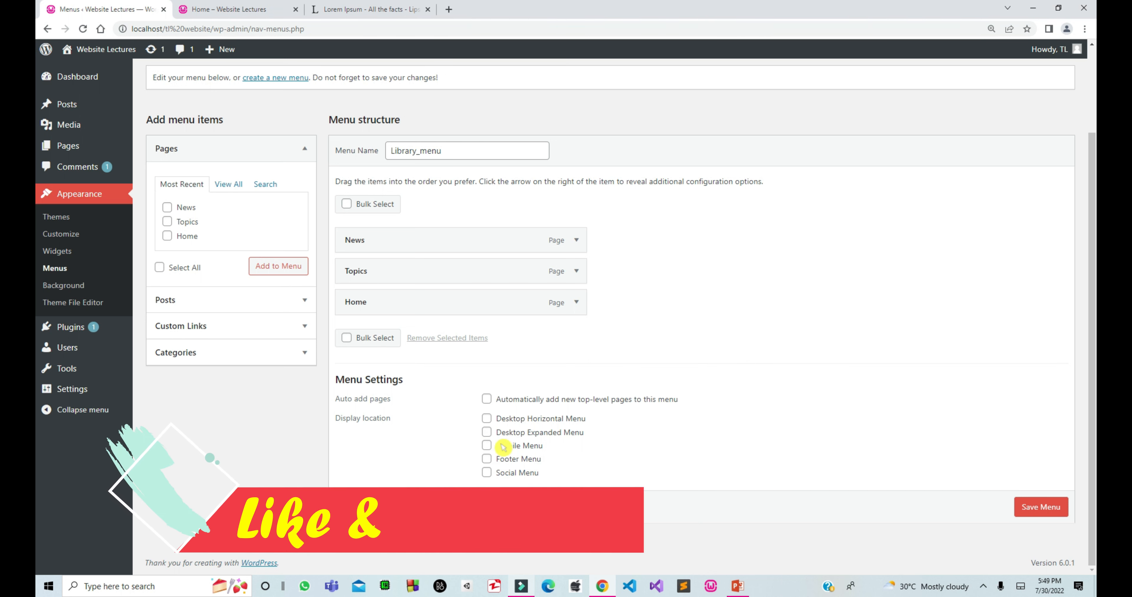
click(489, 419)
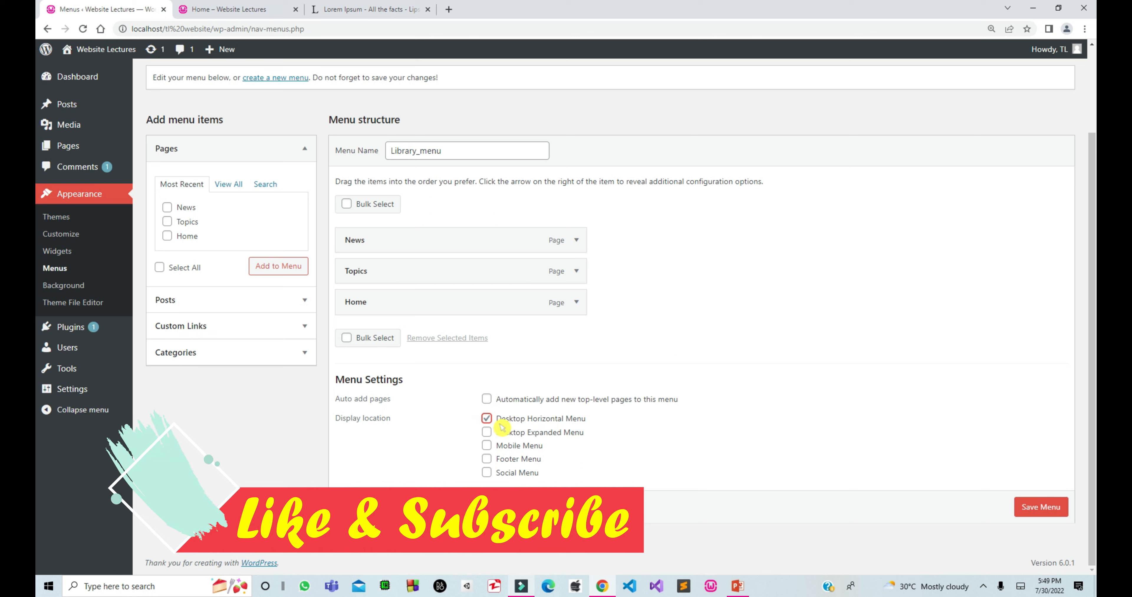
triple_click(337, 397)
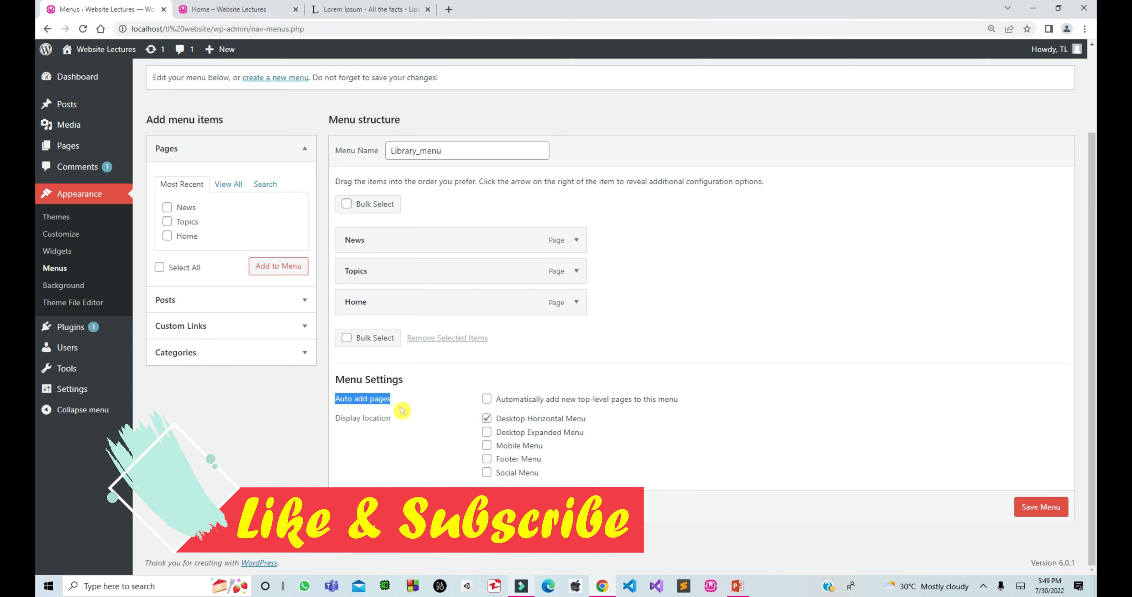
click(486, 399)
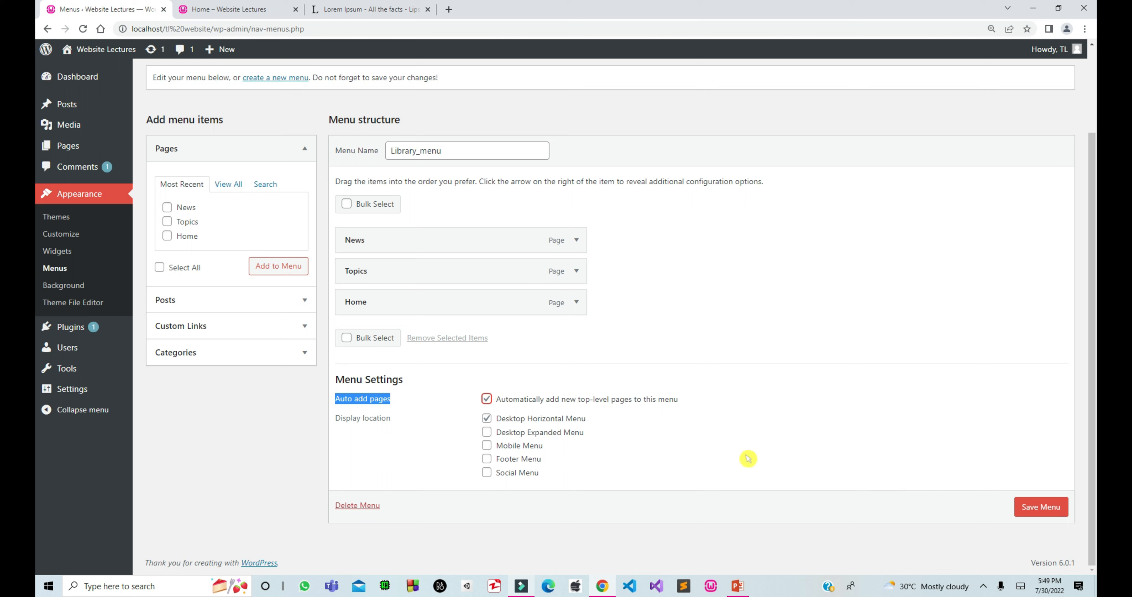
click(1029, 507)
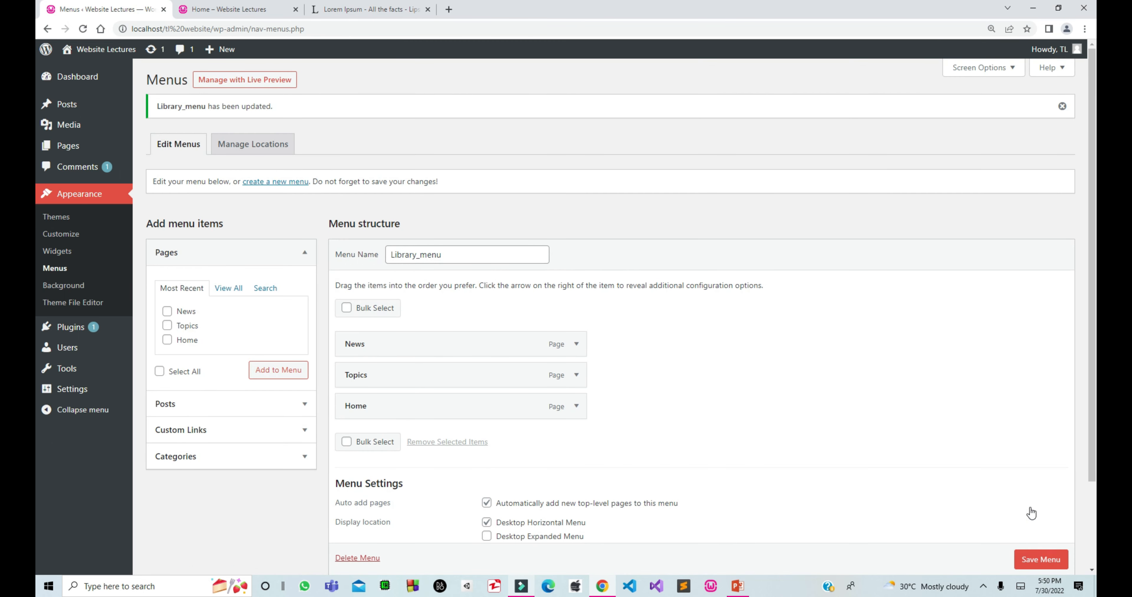
Step: Reload the site's Home page and check the header navigation and the rest of the page down to the footer
click(254, 10)
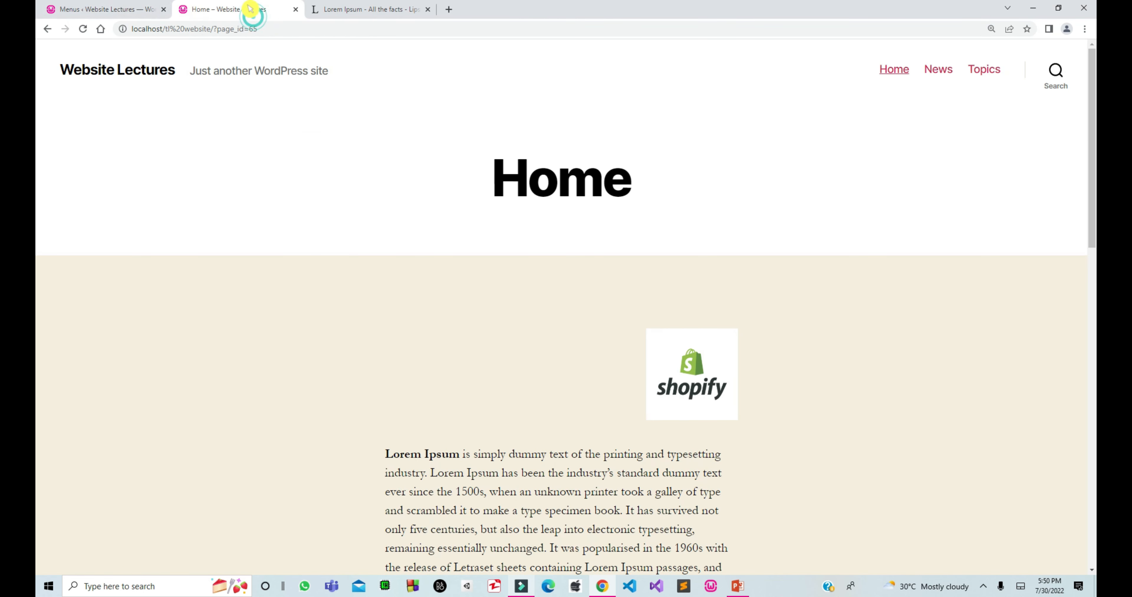
click(83, 28)
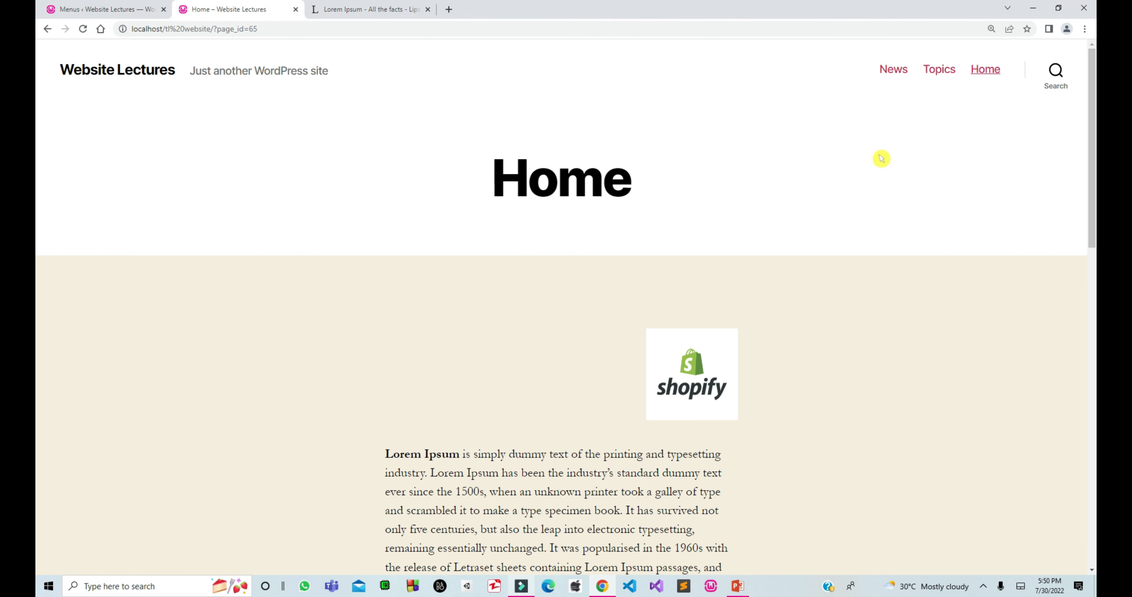
scroll(881, 158, down, 10)
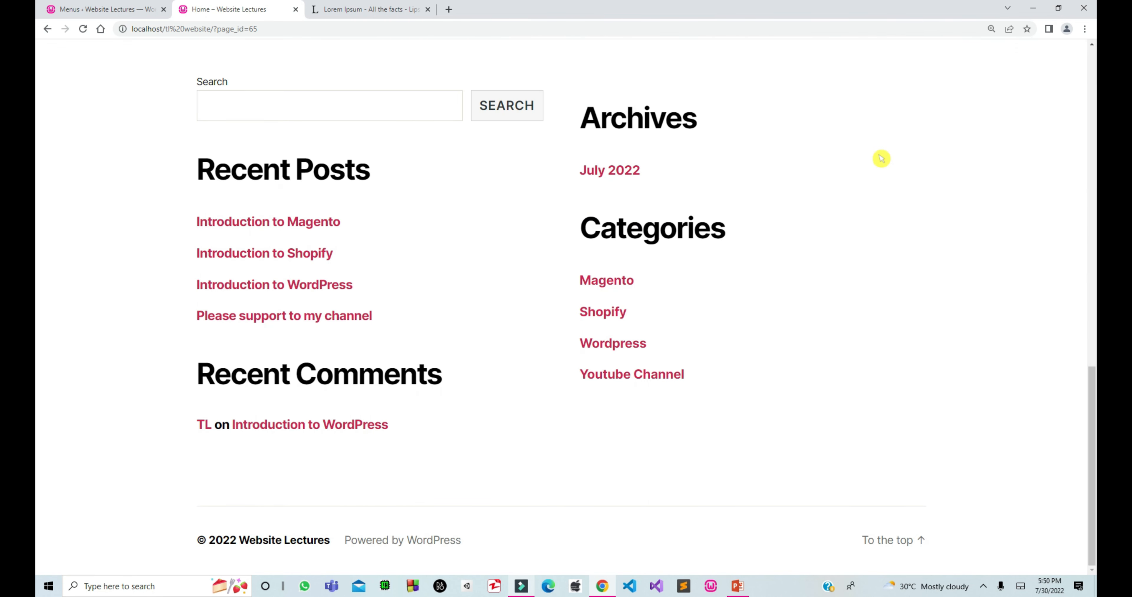
scroll(881, 159, up, 10)
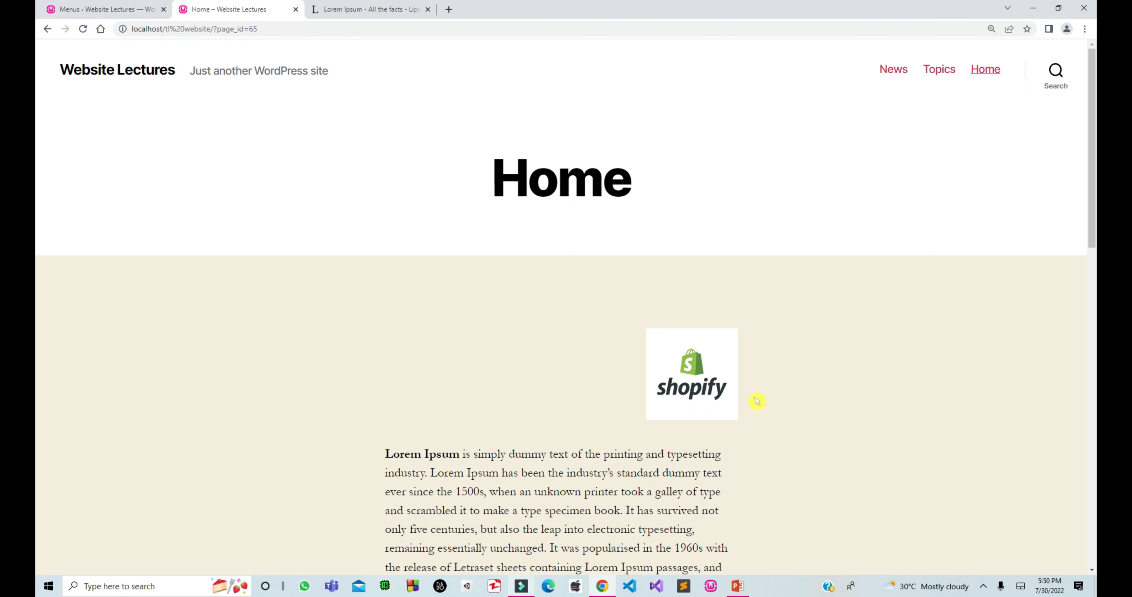
Step: Switch Library_menu's display location from Desktop Horizontal Menu to Desktop Expanded Menu in the WordPress admin and save it
click(142, 11)
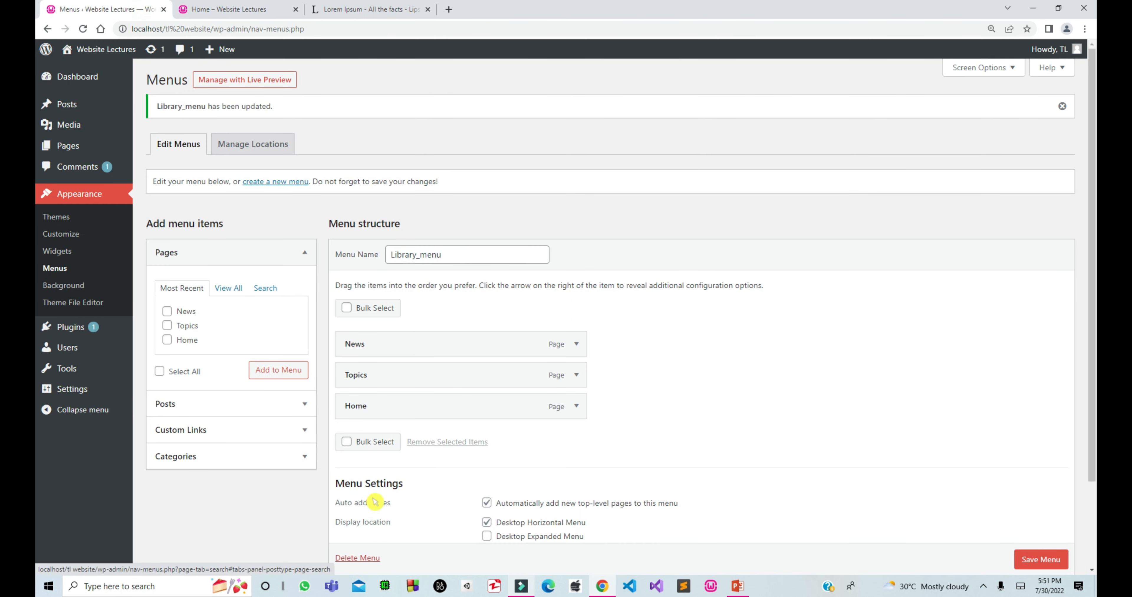
scroll(552, 505, down, 3)
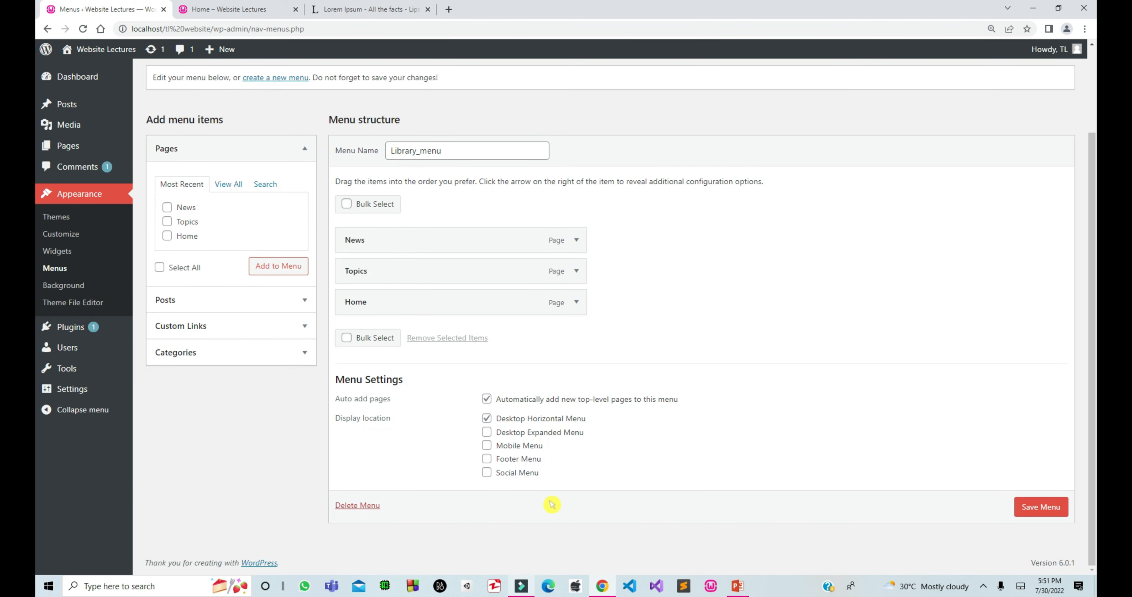
click(487, 431)
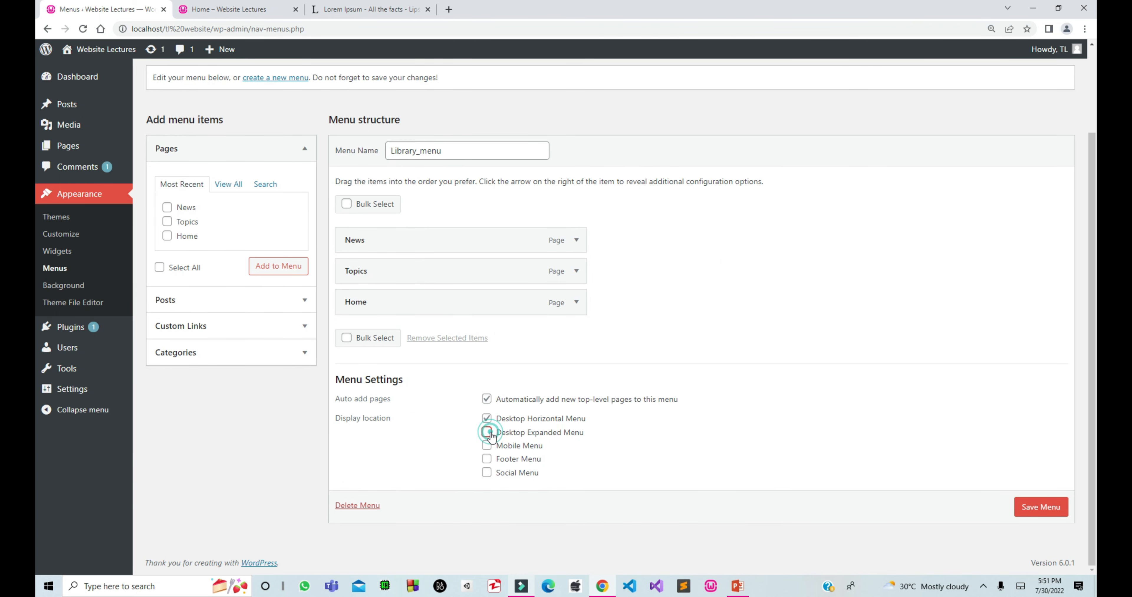
click(487, 420)
click(1040, 507)
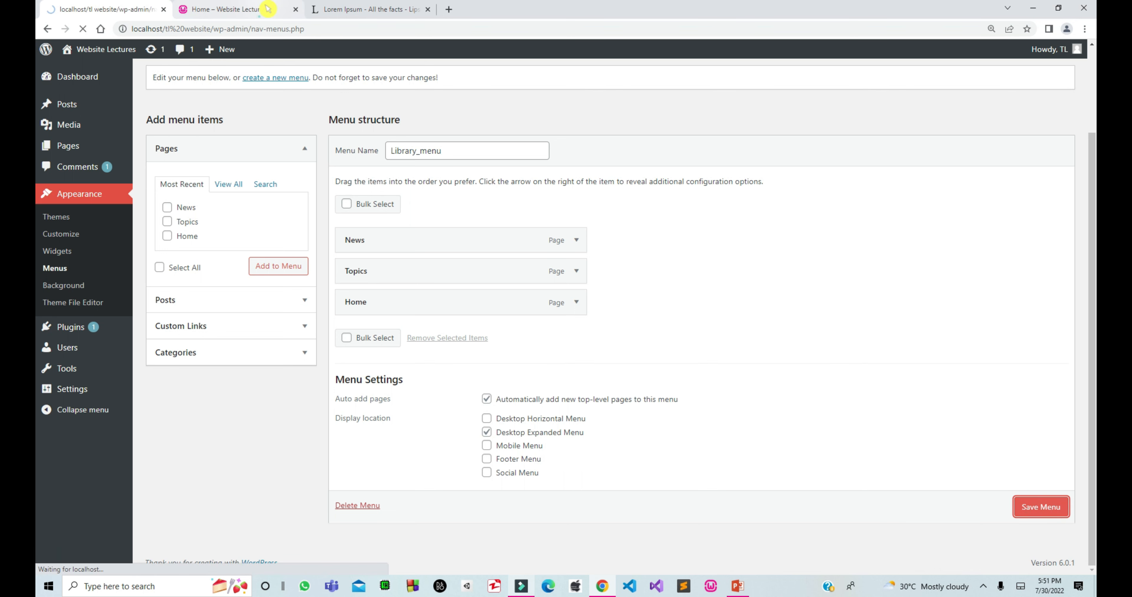
Step: Reload the site's Home page, expand the header menu to inspect its page links, and close it
click(263, 9)
click(88, 30)
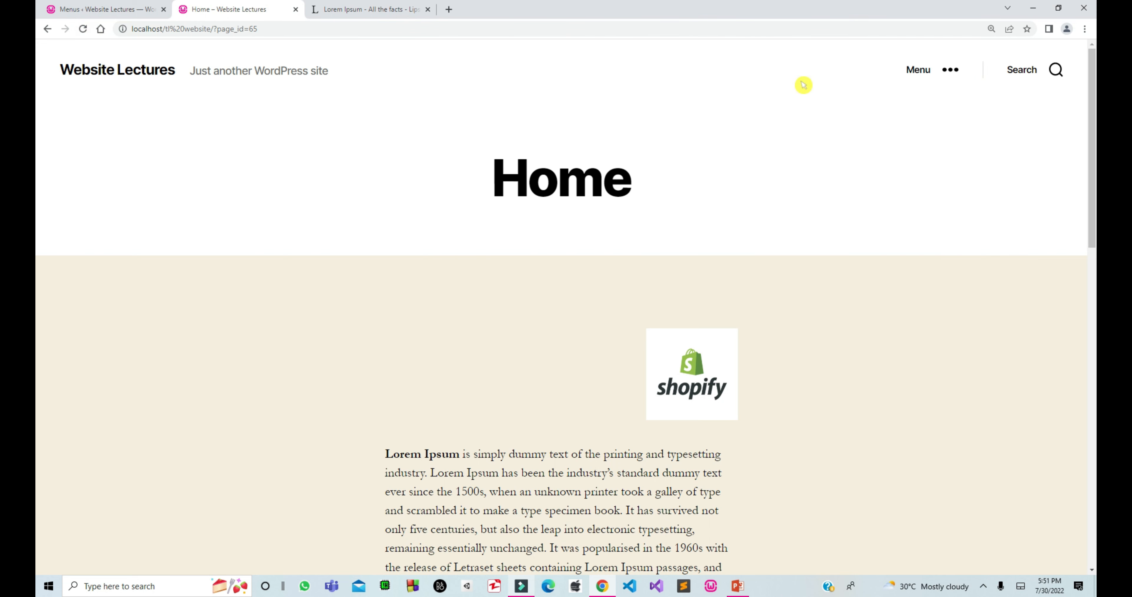
click(949, 70)
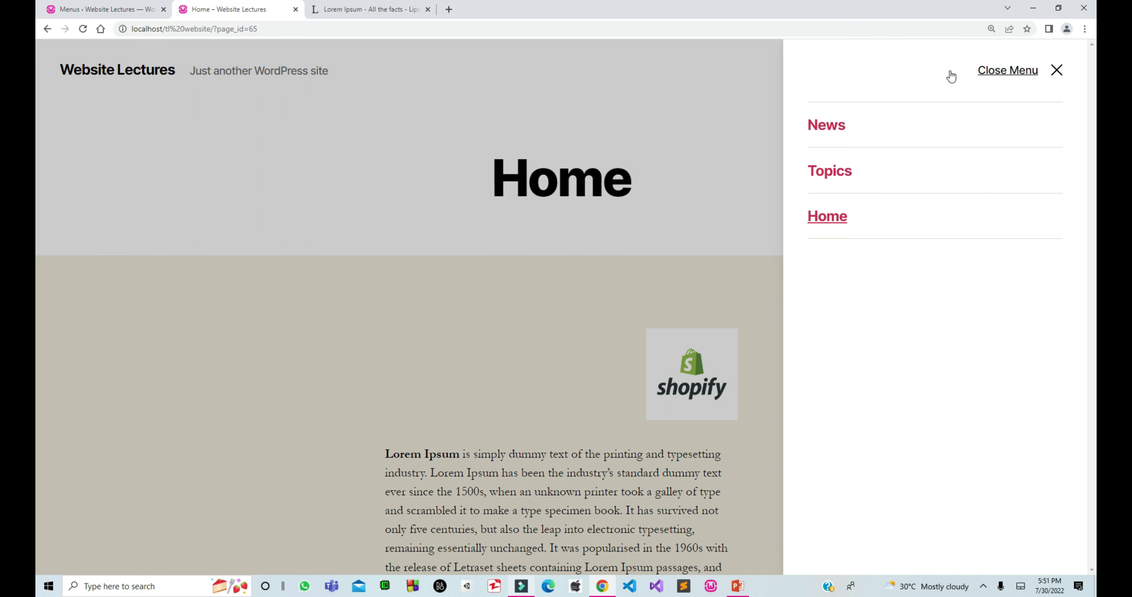
click(1057, 73)
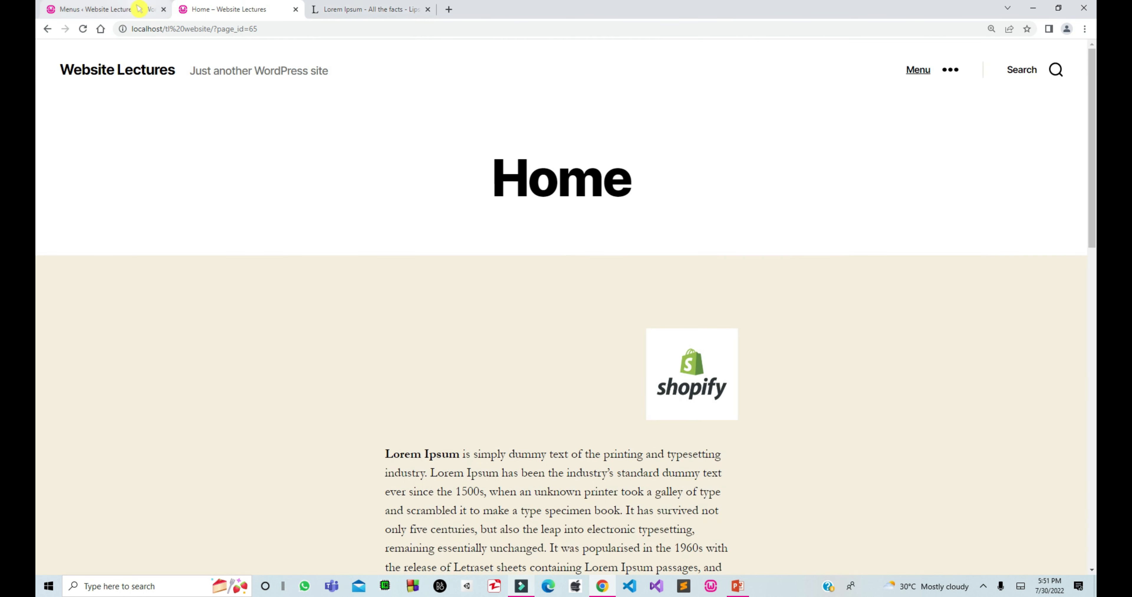
Step: Return to the WordPress admin and open the installed themes to inspect the active Twenty Twenty theme
click(136, 9)
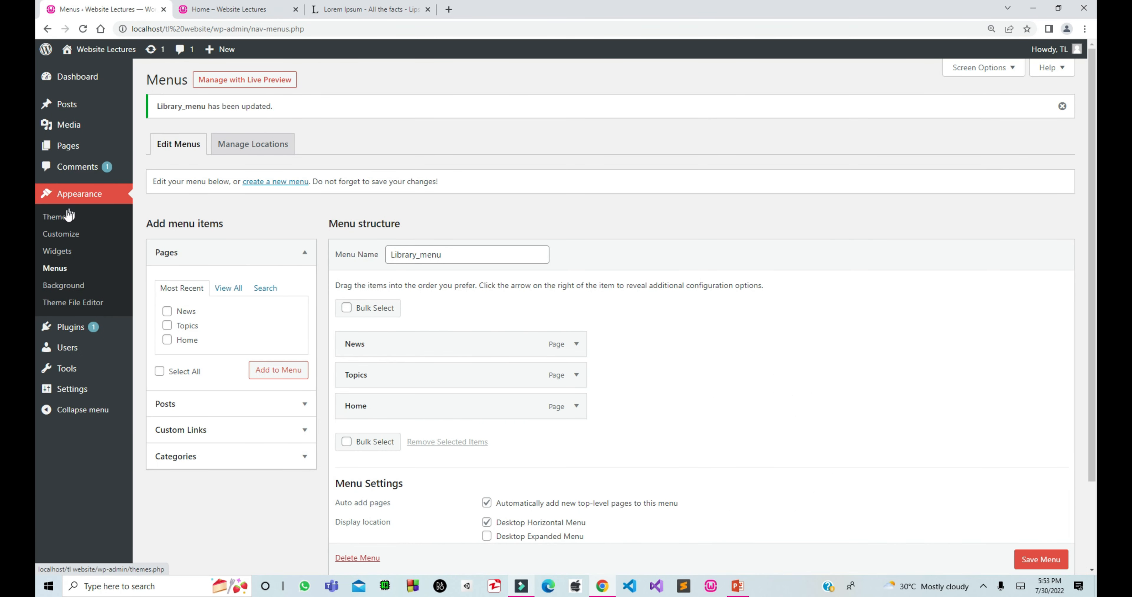
click(62, 220)
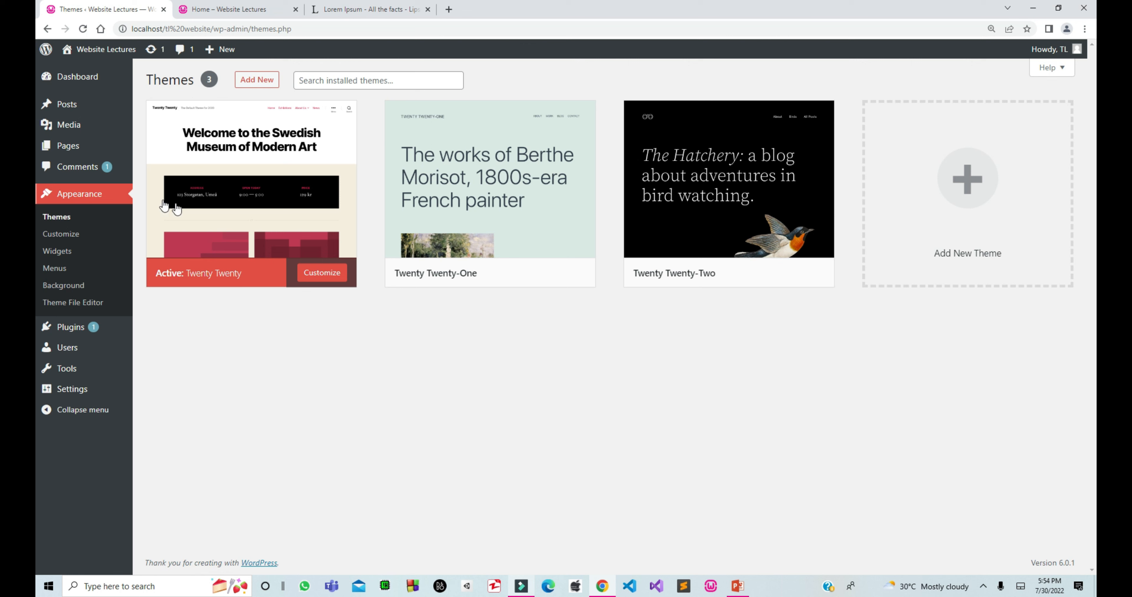
mouse_move(209, 219)
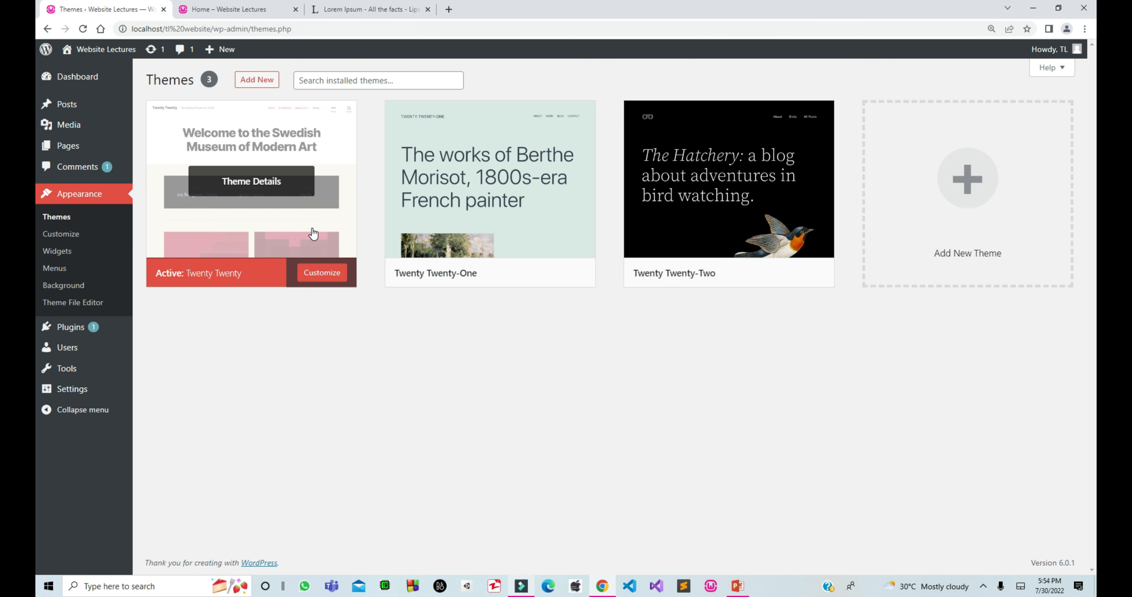
Step: Activate the installed Twenty Twenty-One theme in place of Twenty Twenty
mouse_move(505, 255)
click(508, 276)
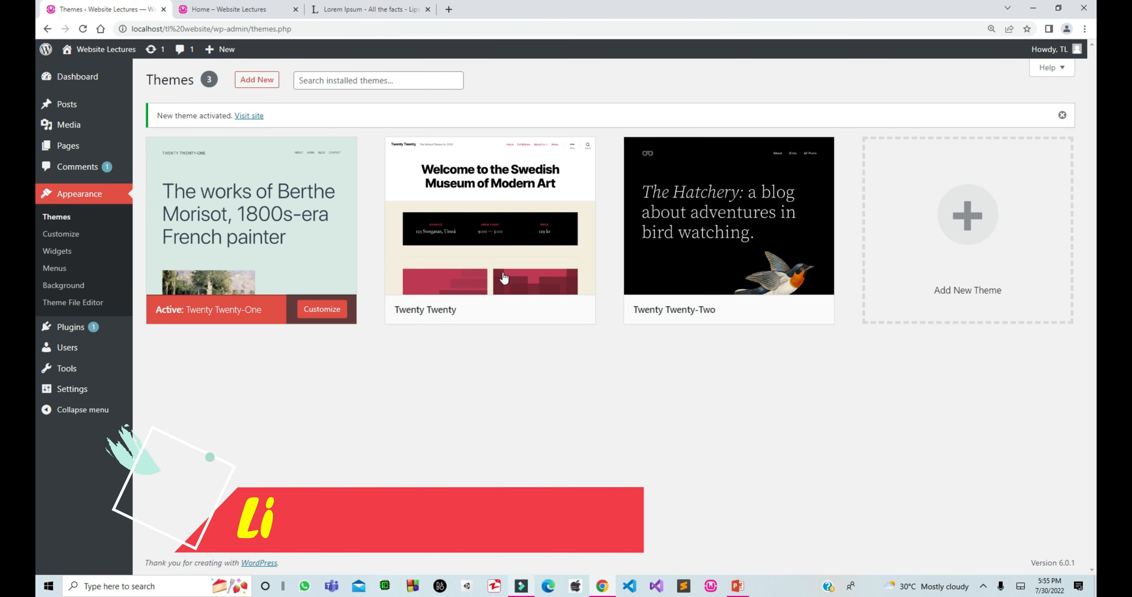
mouse_move(339, 245)
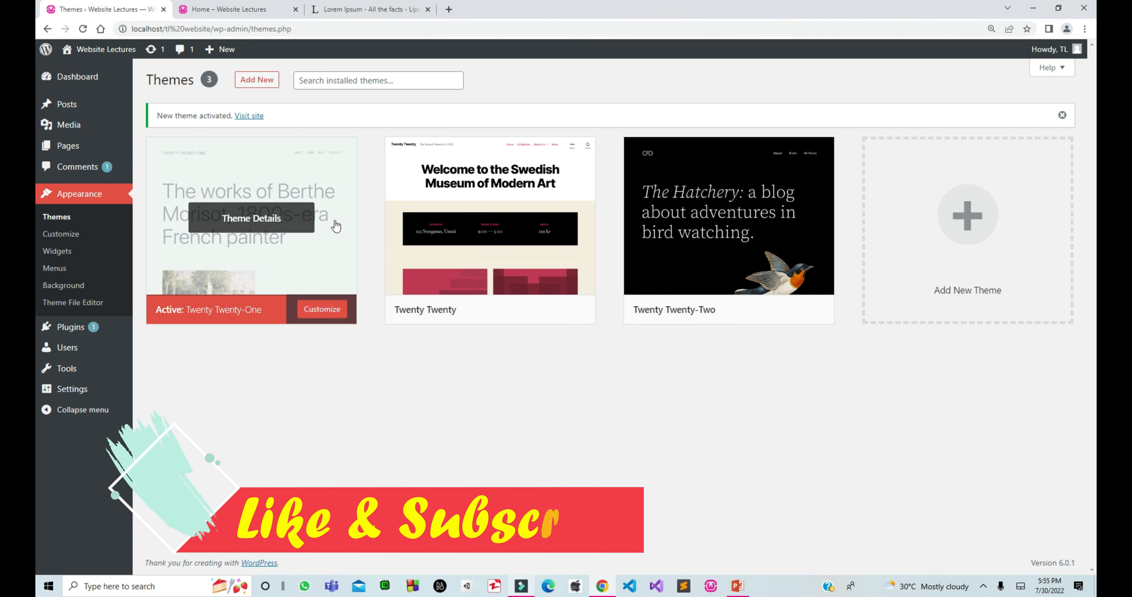
Step: Reload the site's Home page and inspect the Twenty Twenty-One design from the header down to the footer
click(215, 12)
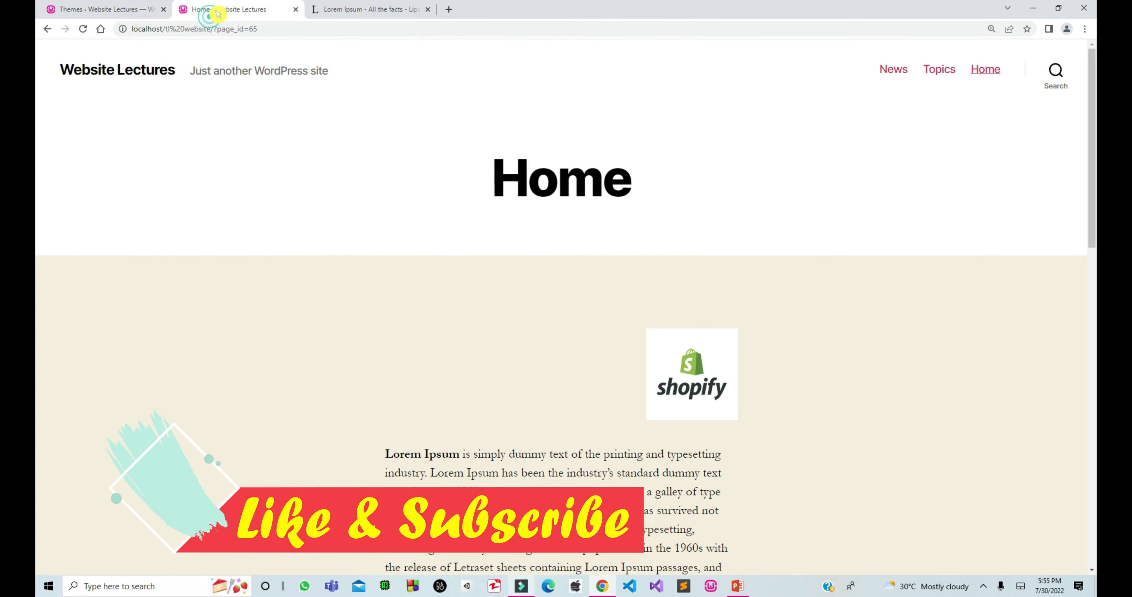
click(85, 36)
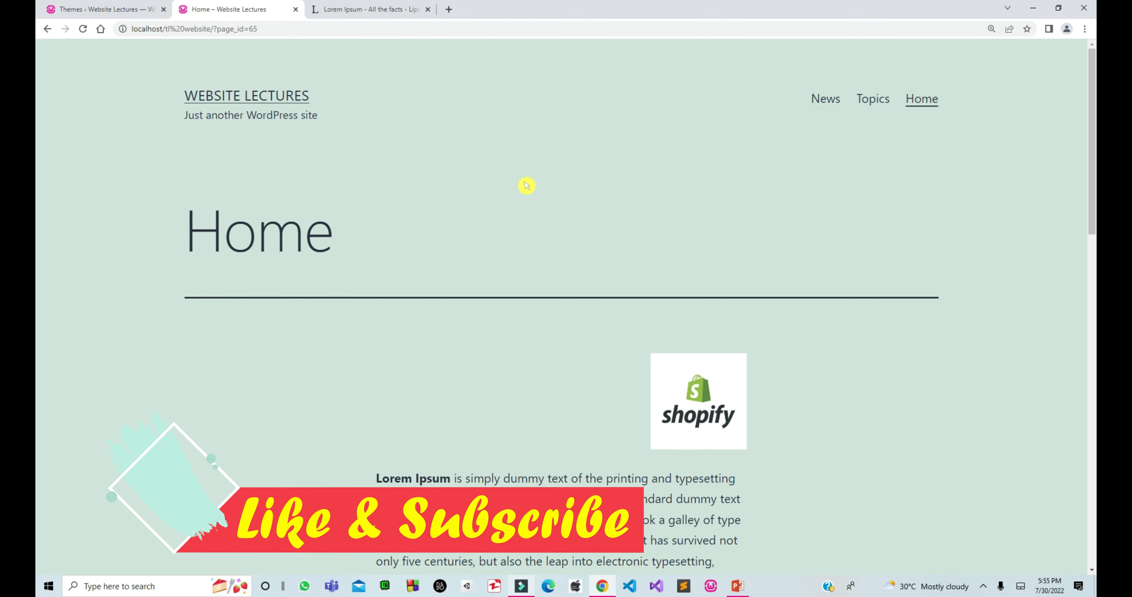
scroll(527, 184, down, 10)
scroll(527, 185, down, 3)
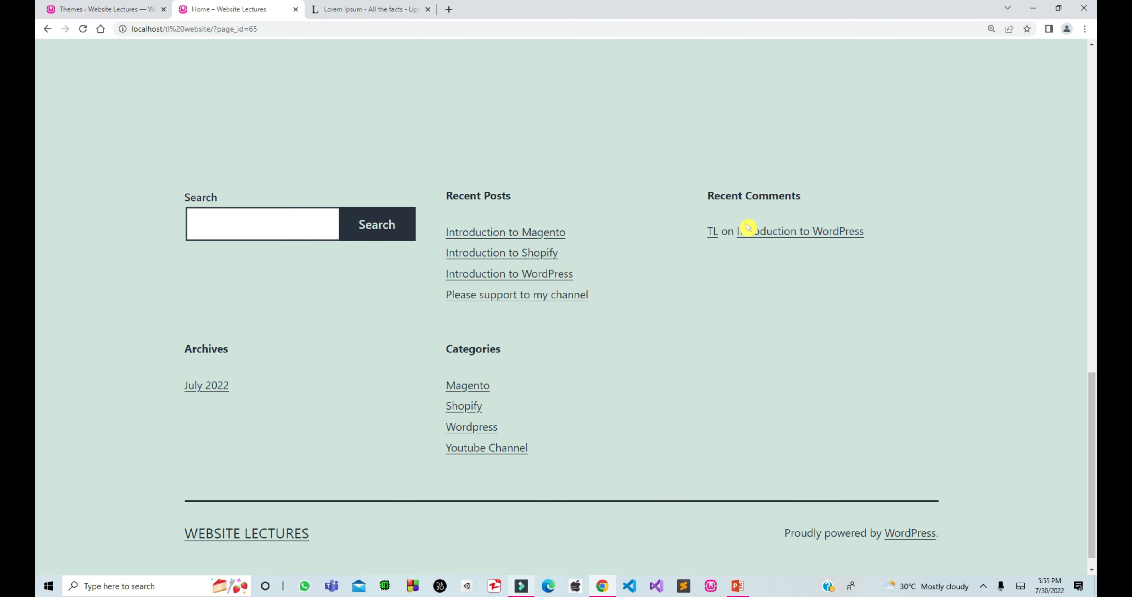
scroll(748, 227, up, 15)
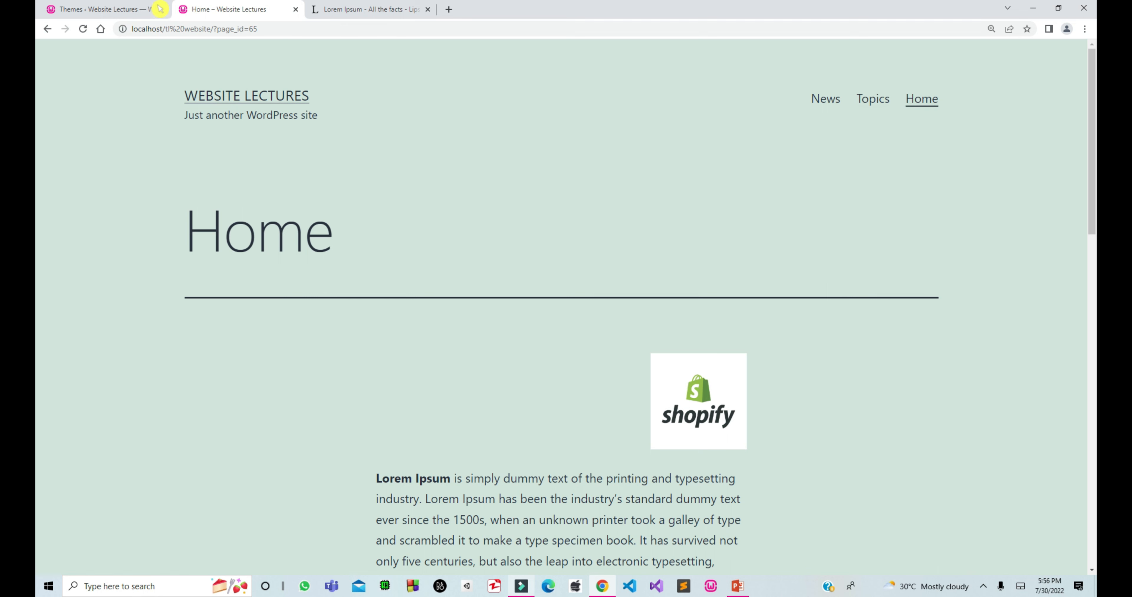
Step: In the WordPress admin, reorder Library_menu's items to Home, Topics, News and save the menu
click(132, 9)
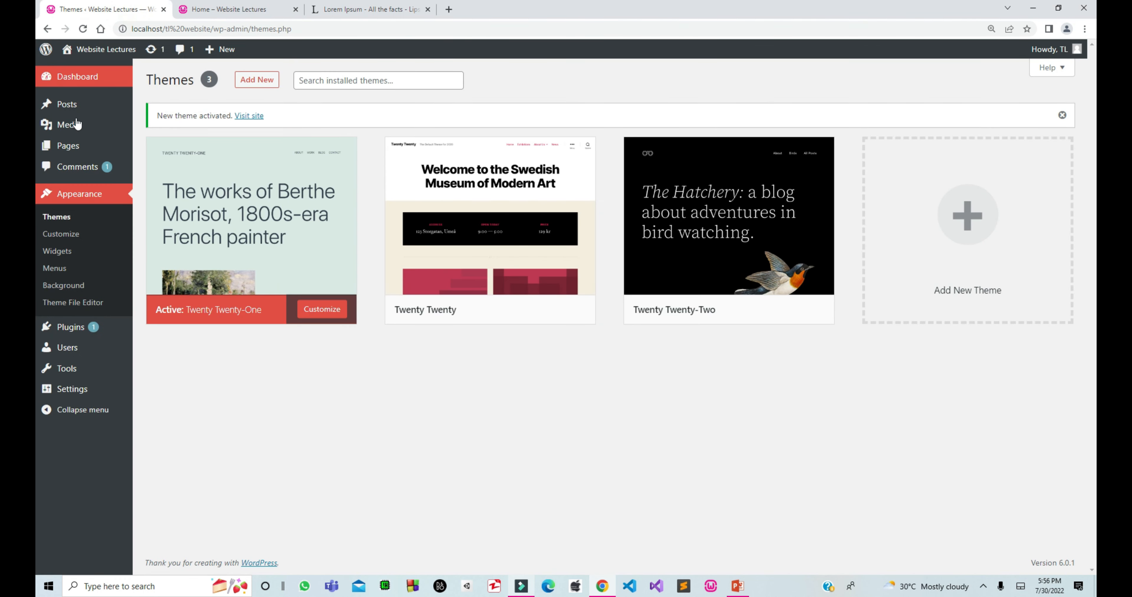
click(78, 194)
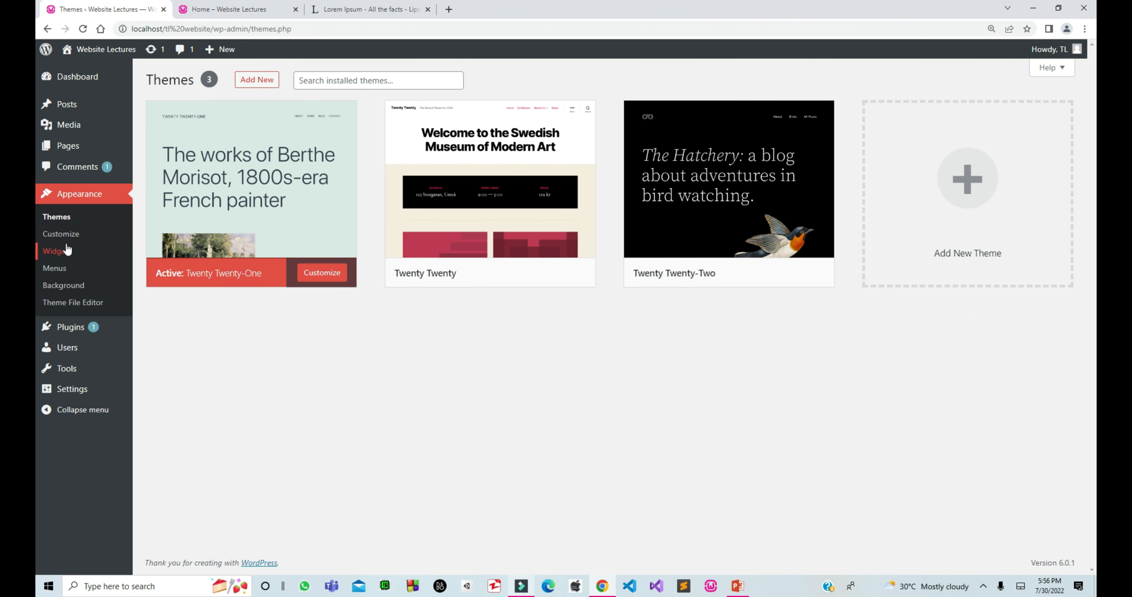
click(64, 266)
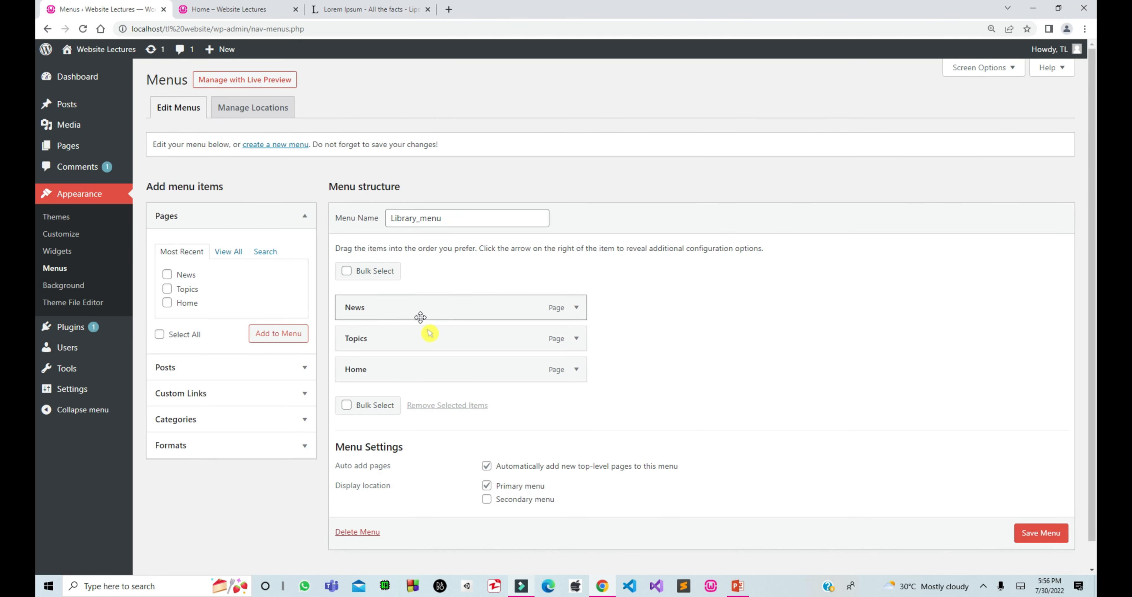
drag(427, 371, 429, 307)
drag(437, 368, 435, 338)
click(1026, 533)
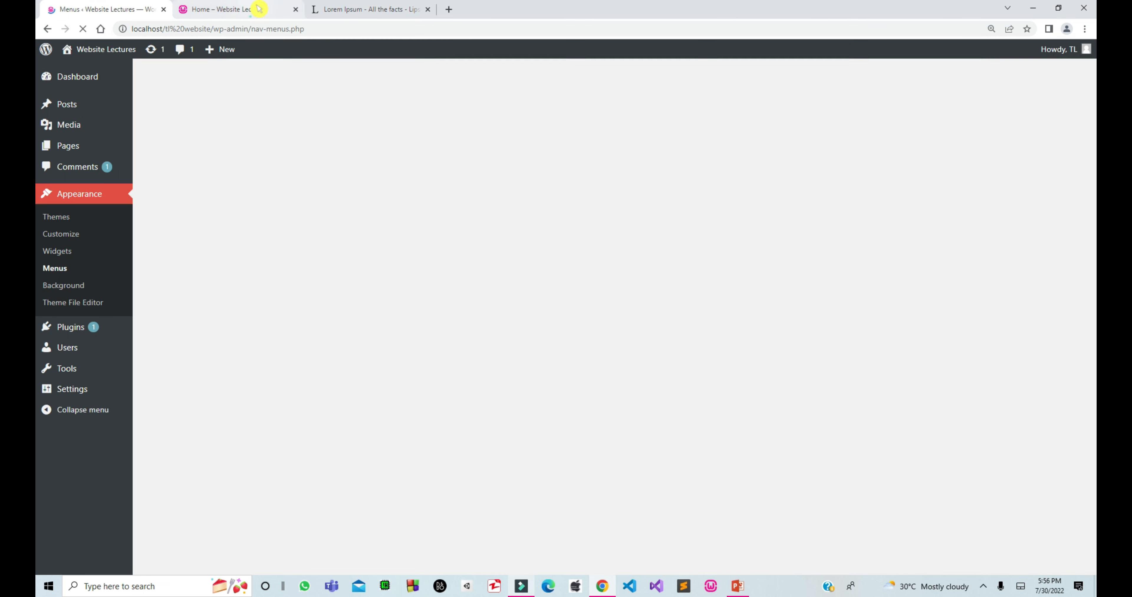
Step: Reload the site's Home page to check the order of the header navigation links, and return to the menu editor
click(260, 9)
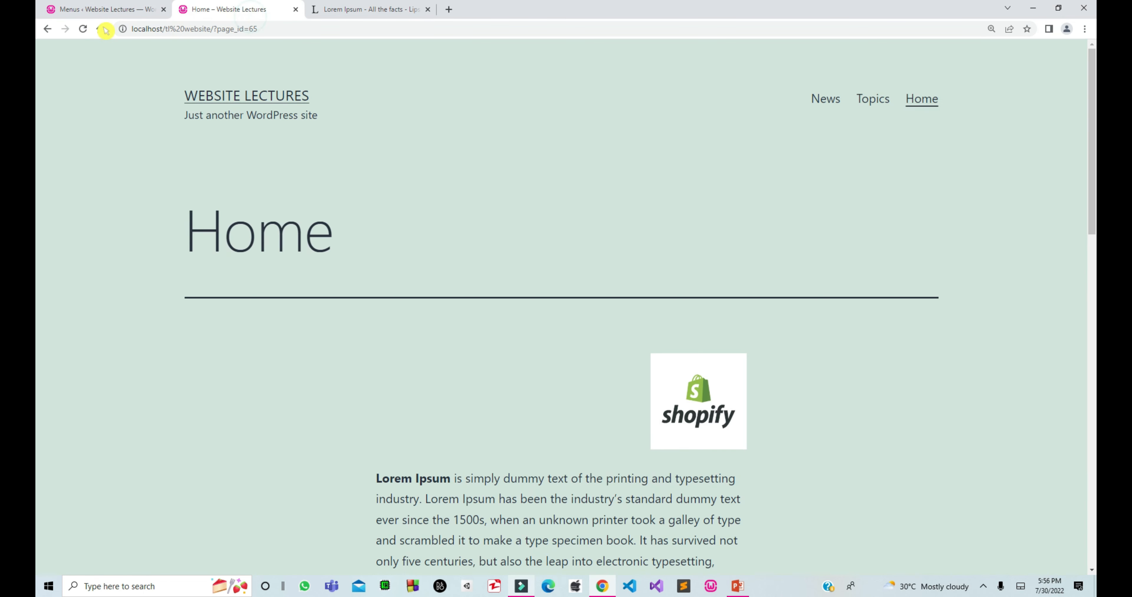
click(92, 30)
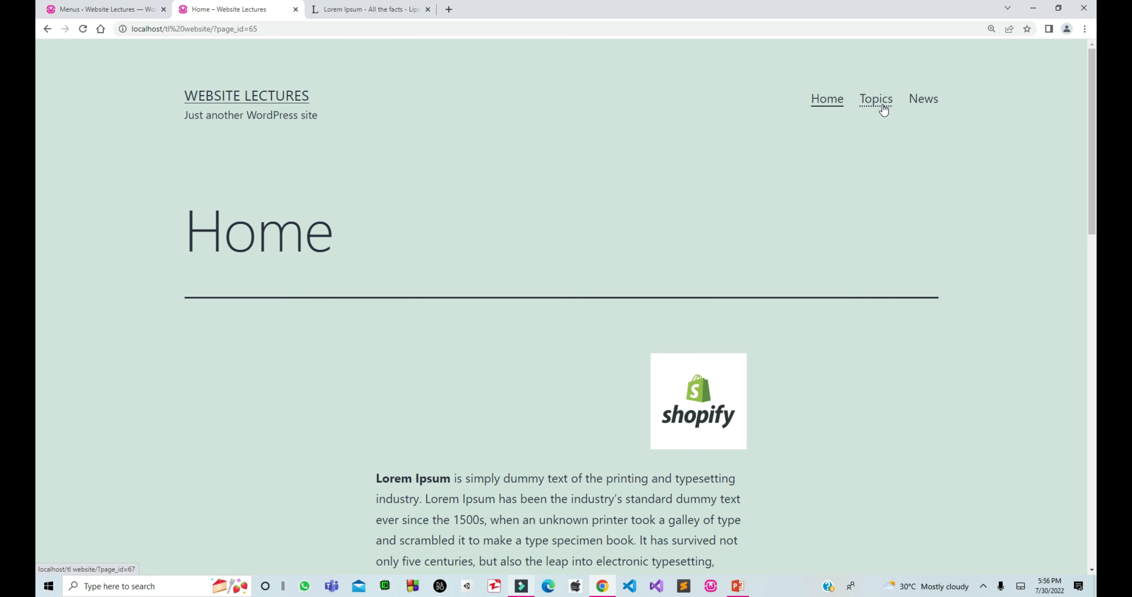
click(138, 9)
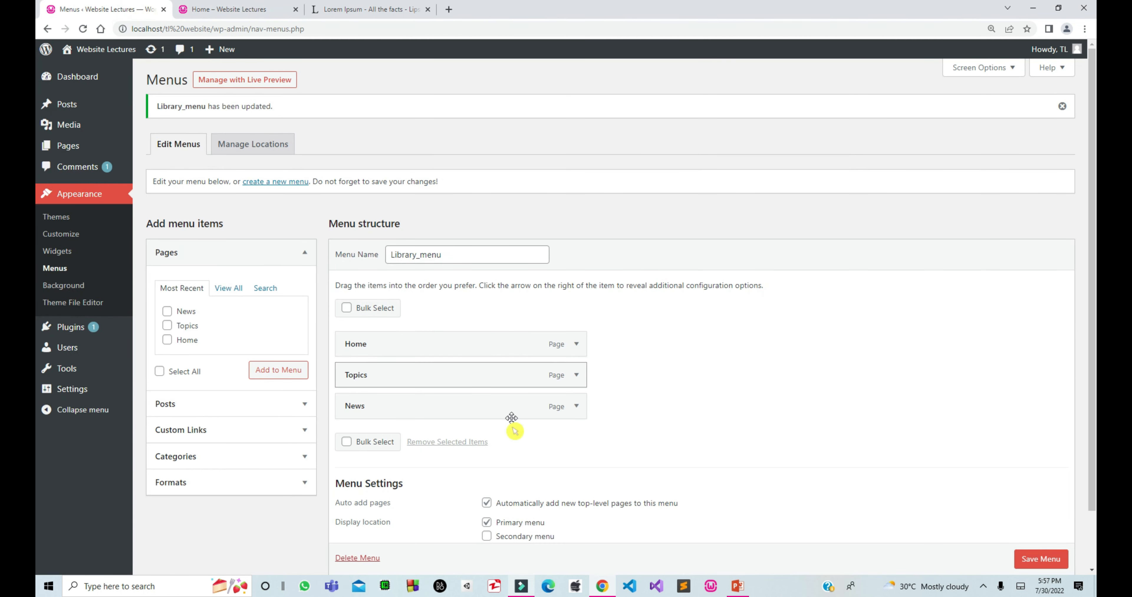
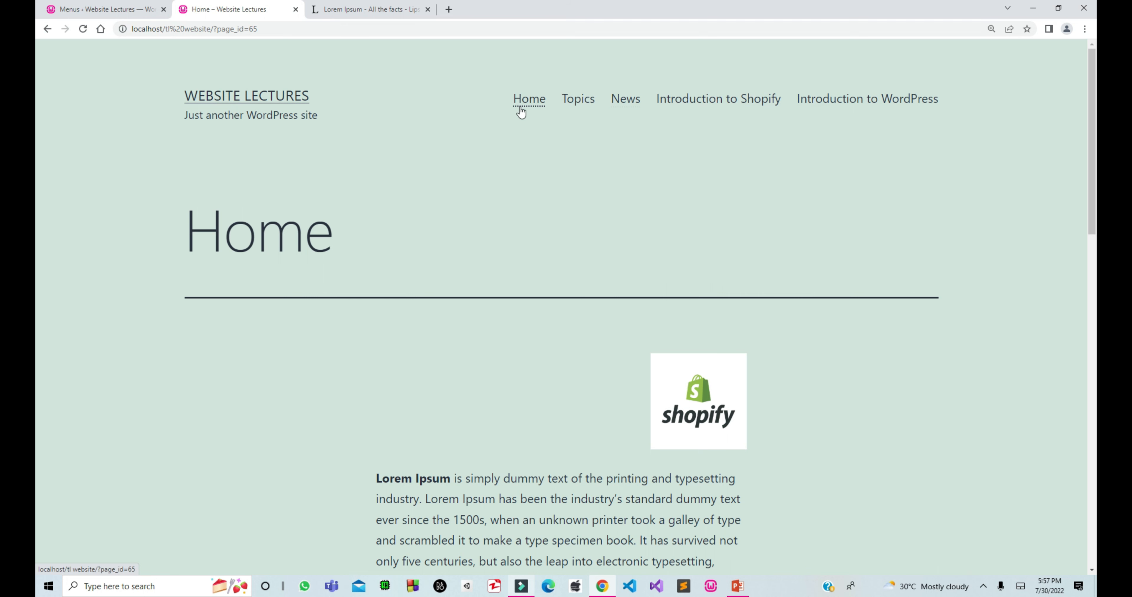
Step: Remove the Introduction to Shopify and Introduction to WordPress post items from Library_menu in the WordPress admin
click(114, 9)
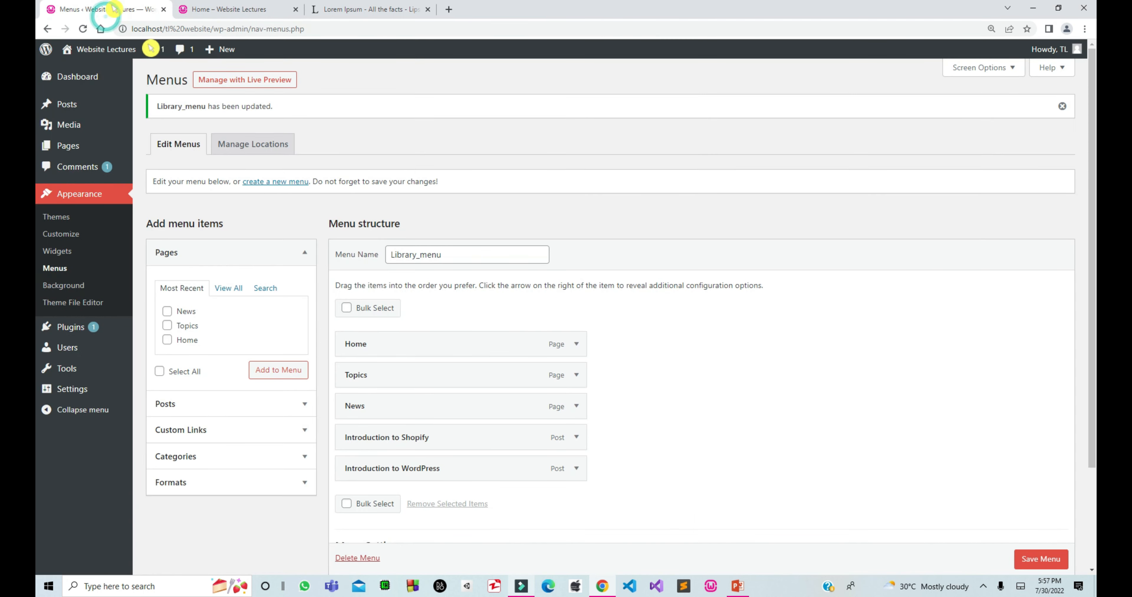
click(577, 438)
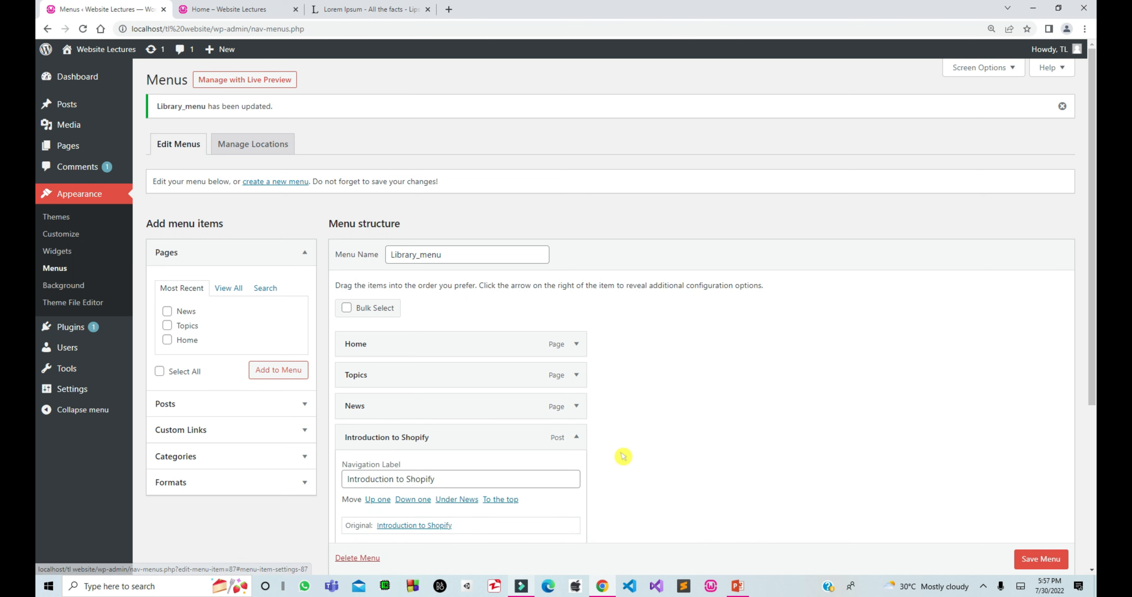
scroll(621, 457, down, 5)
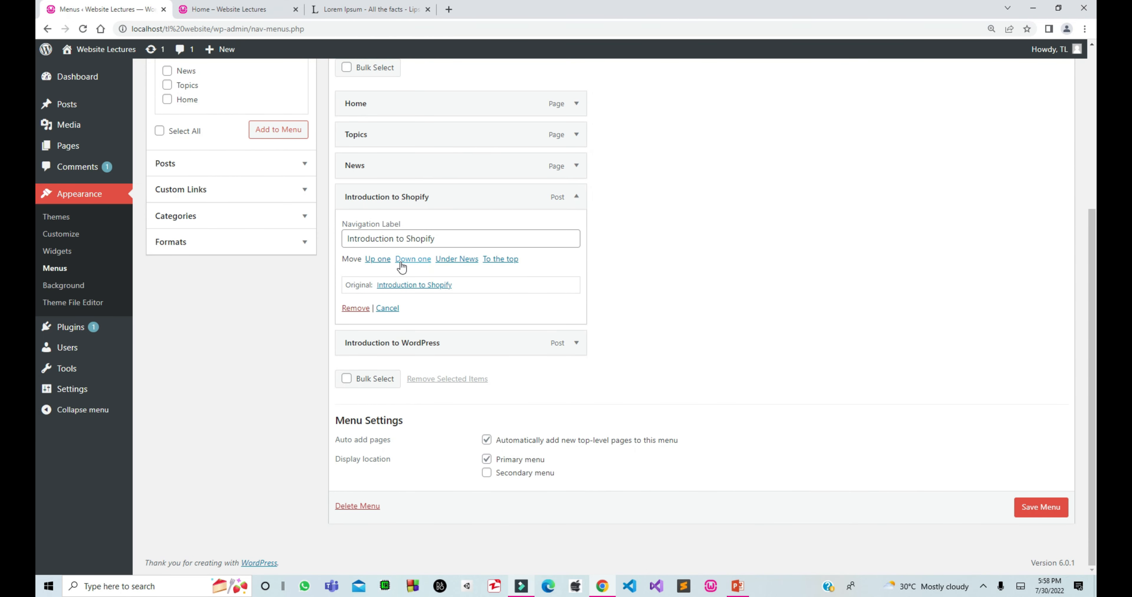
click(357, 307)
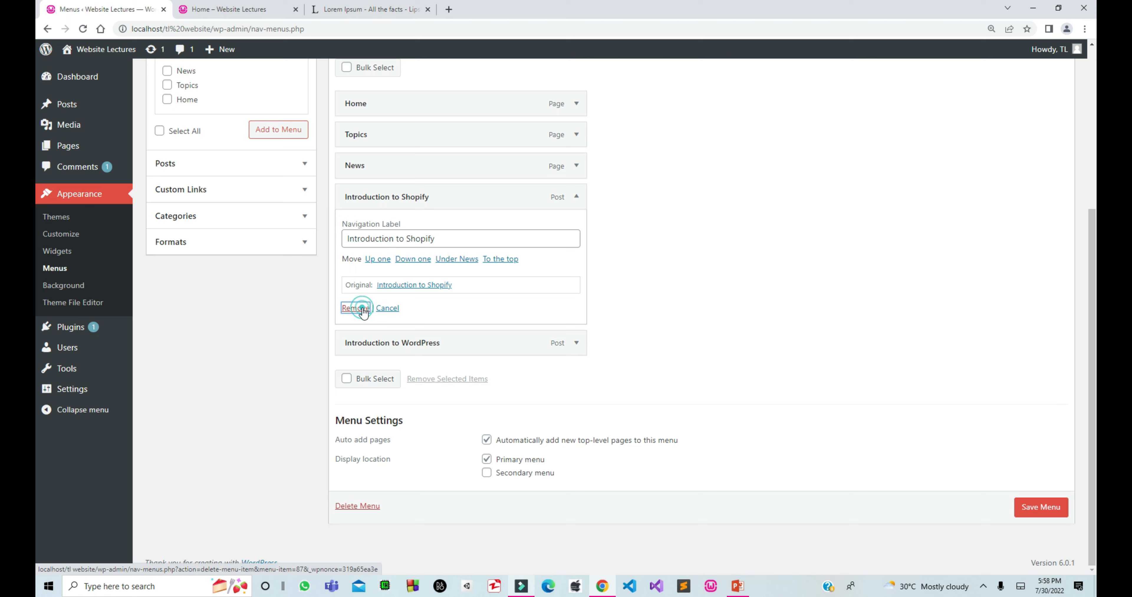
click(575, 341)
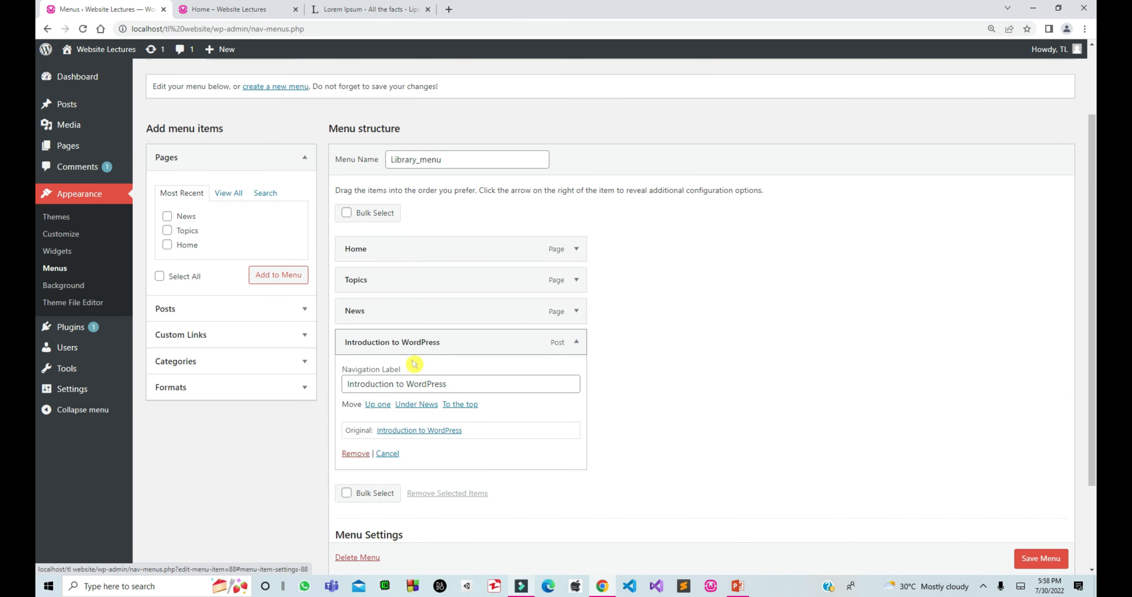
click(358, 455)
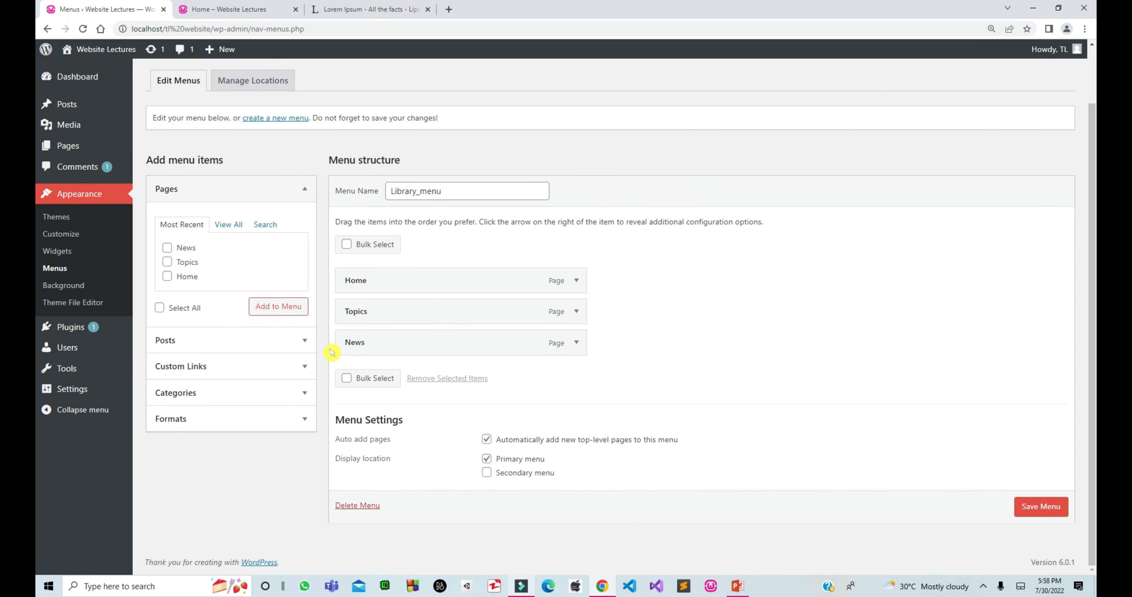
Step: Add a custom link with the text Friends and the URL # to Library_menu and save the menu
click(254, 367)
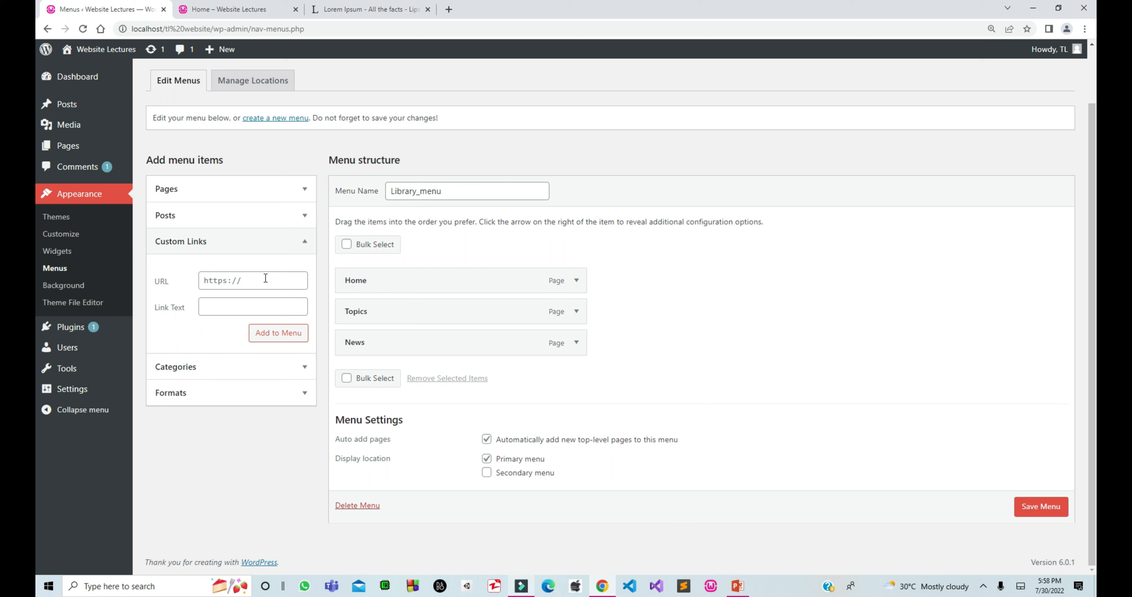
click(259, 305)
click(254, 285)
click(245, 304)
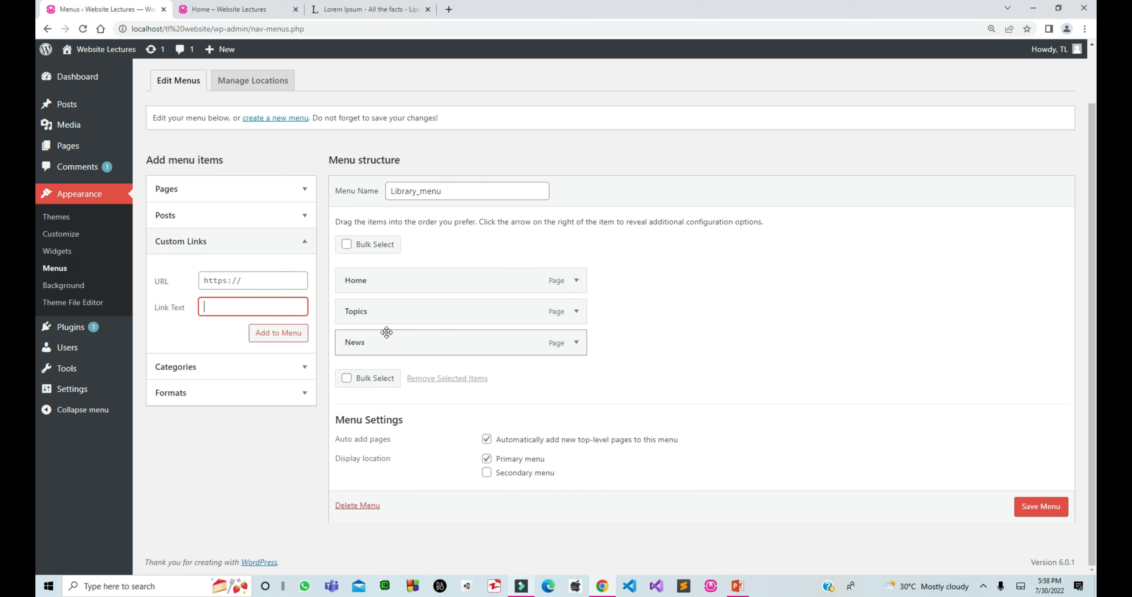
click(271, 307)
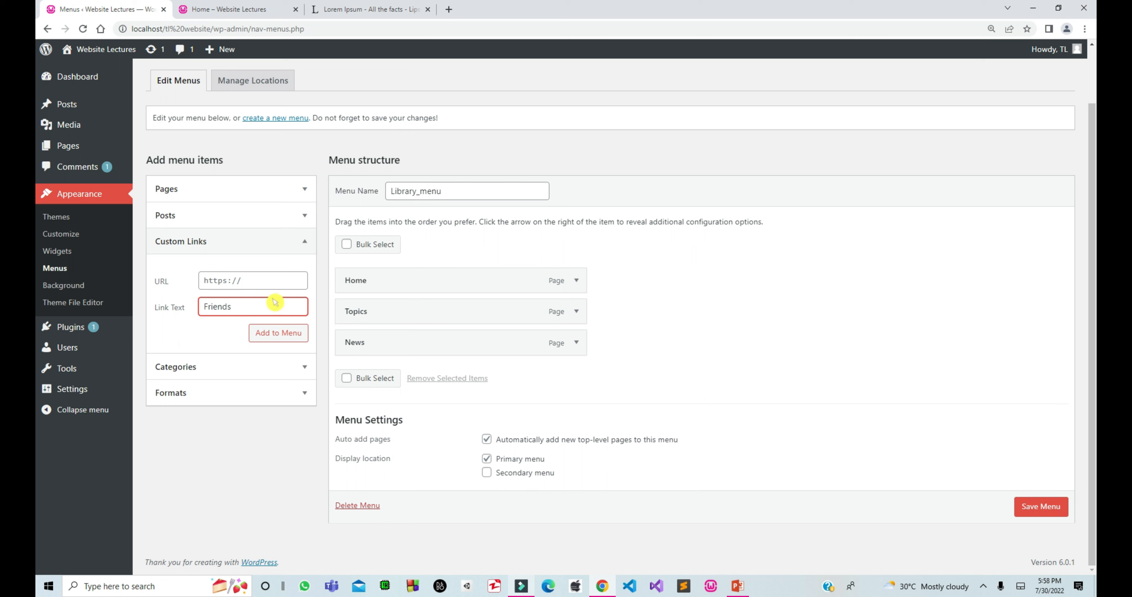
click(264, 284)
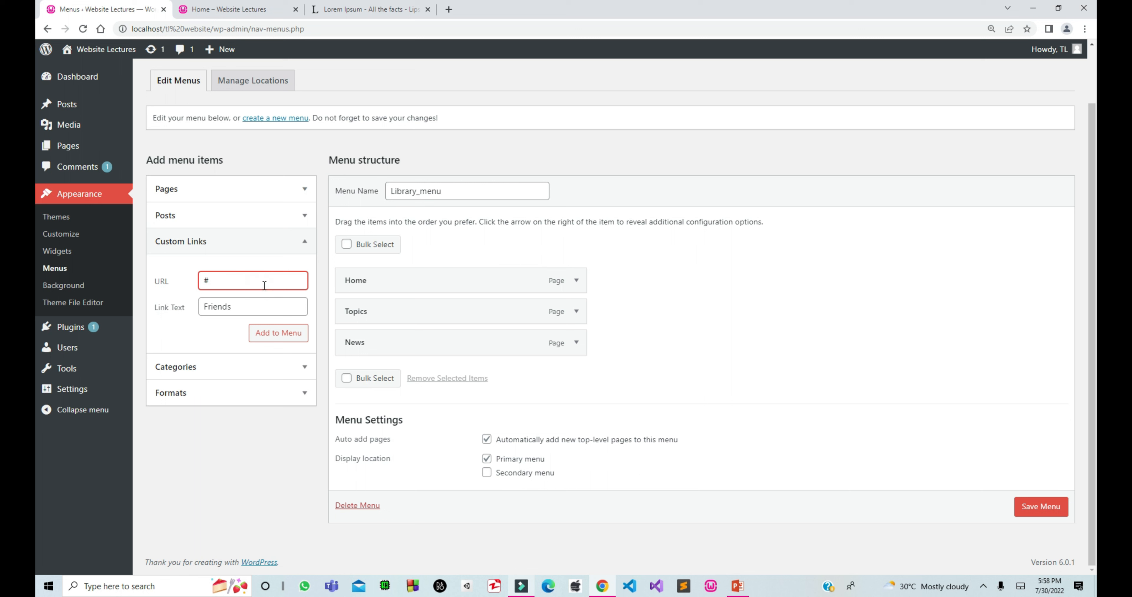
click(275, 333)
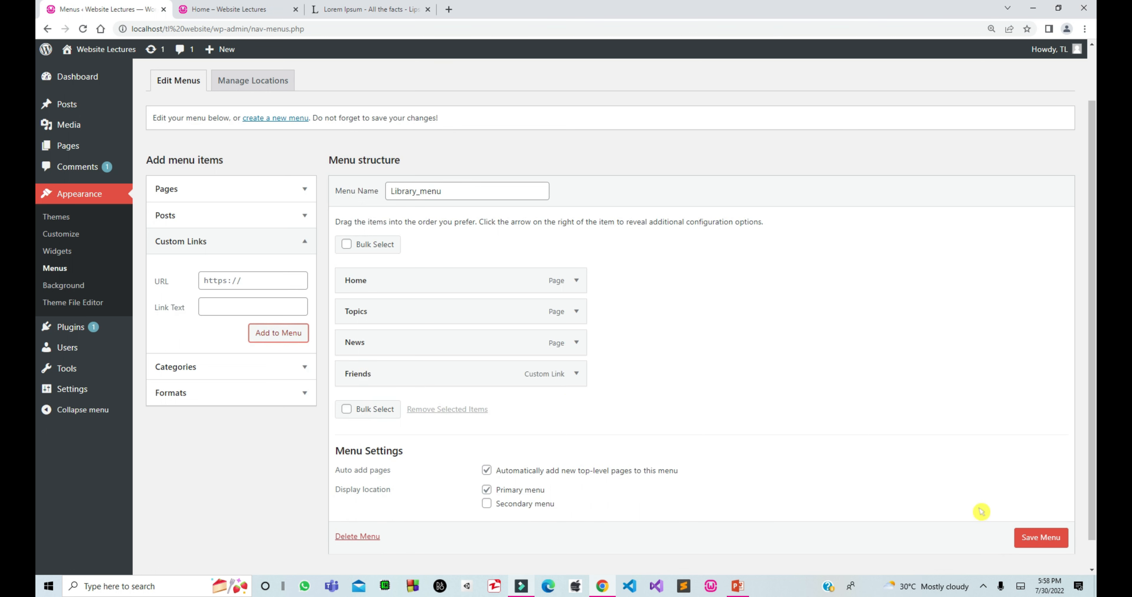
click(1024, 535)
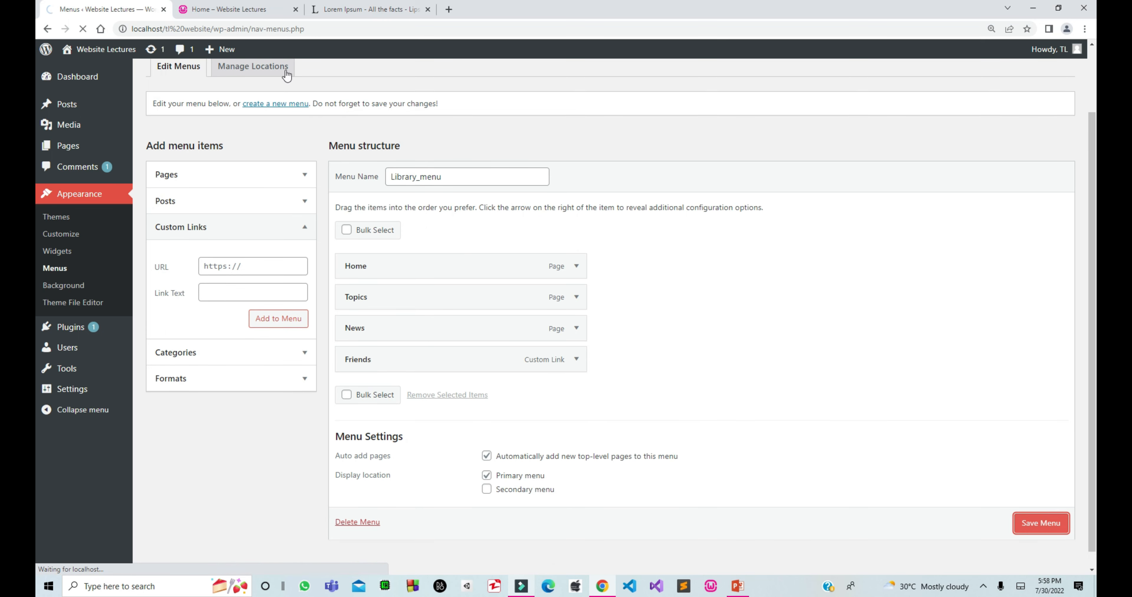
Step: Reload the site's Home page to check the Friends link in the header navigation, and return to the menu editor
click(238, 8)
click(83, 30)
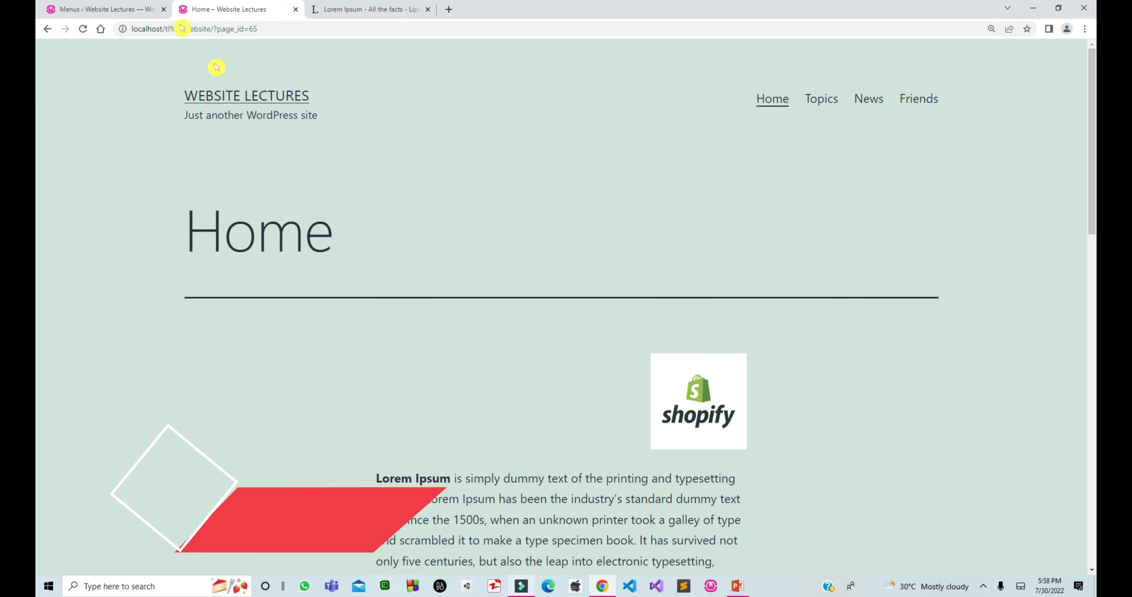
click(106, 9)
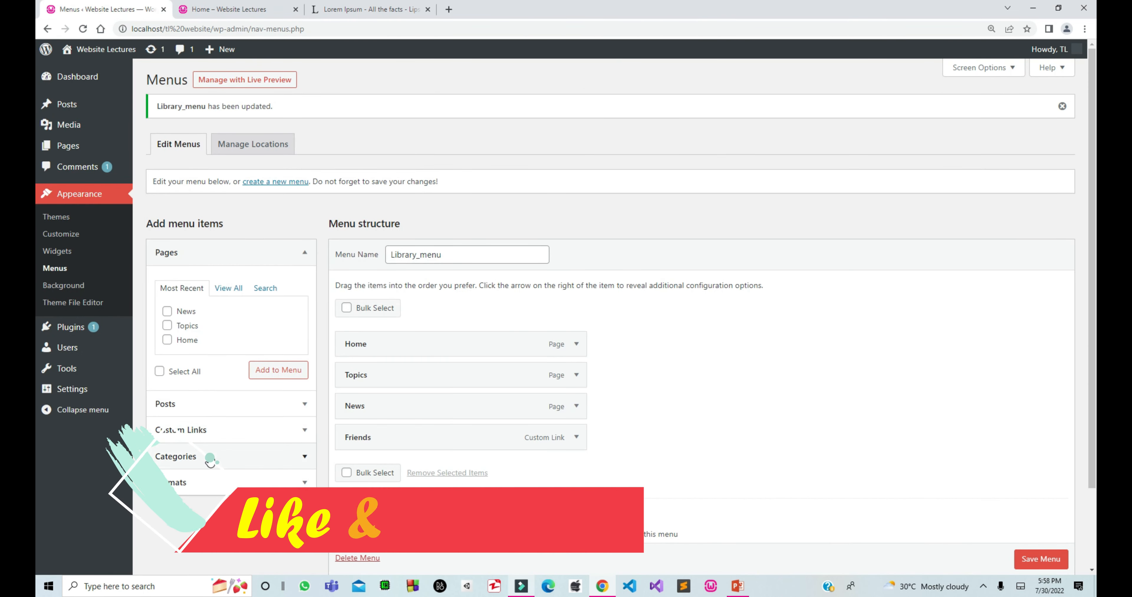
Step: Add the Wordpress, Shopify and Magento categories to Library_menu and save the menu
click(209, 458)
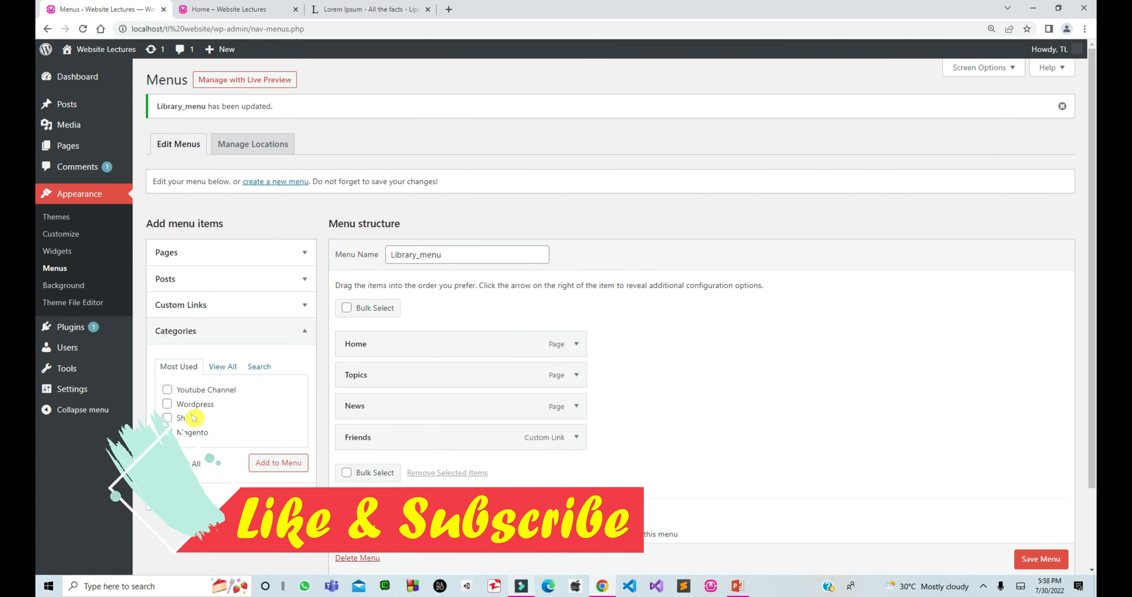
click(168, 418)
click(168, 404)
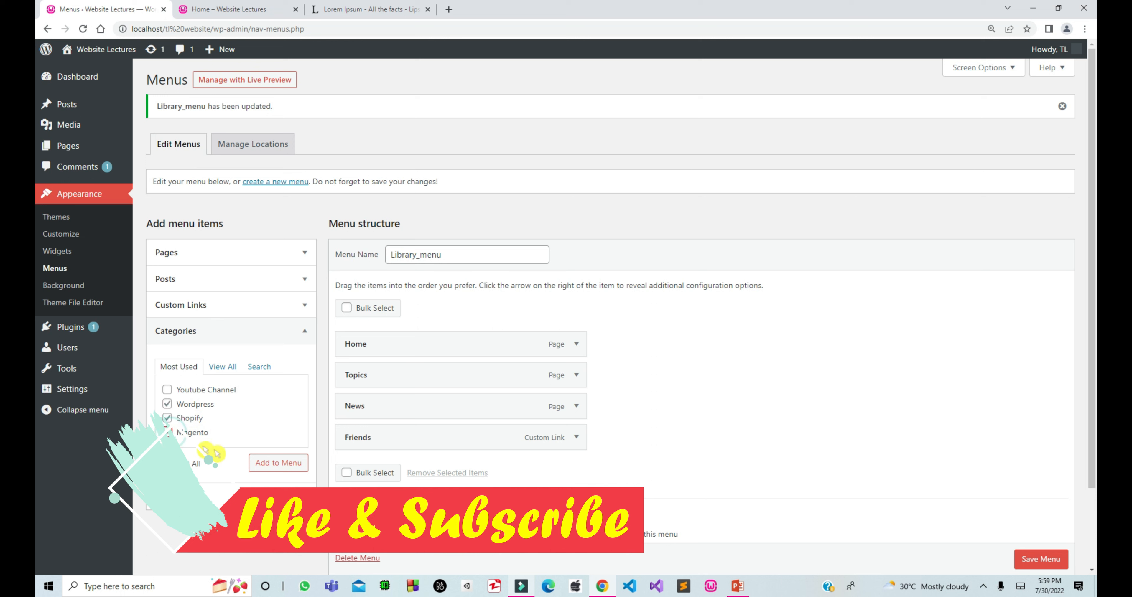
click(257, 464)
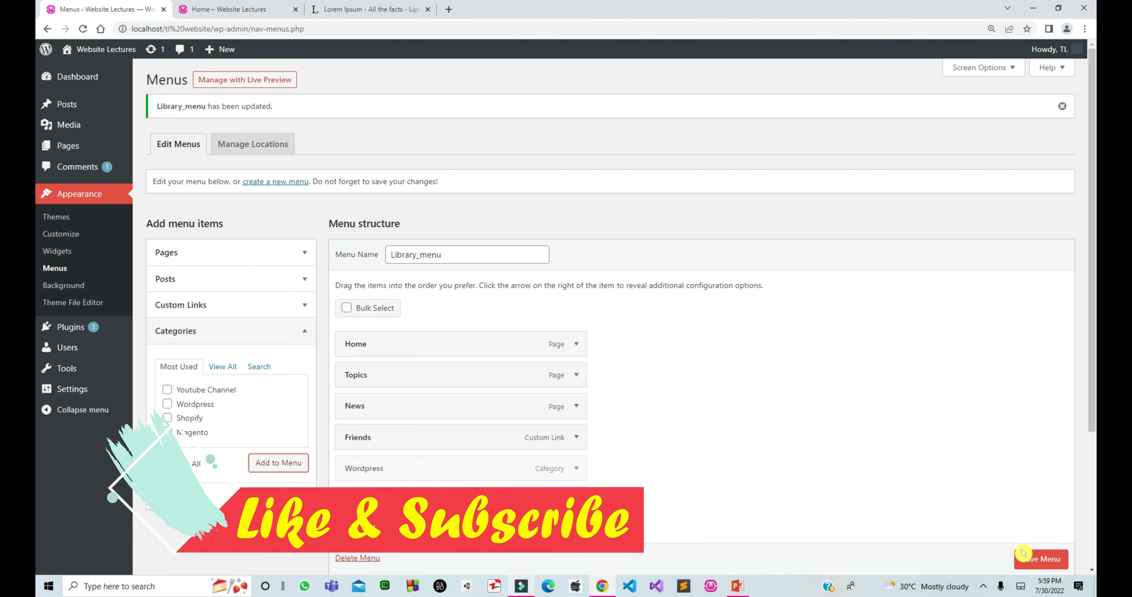
click(1041, 559)
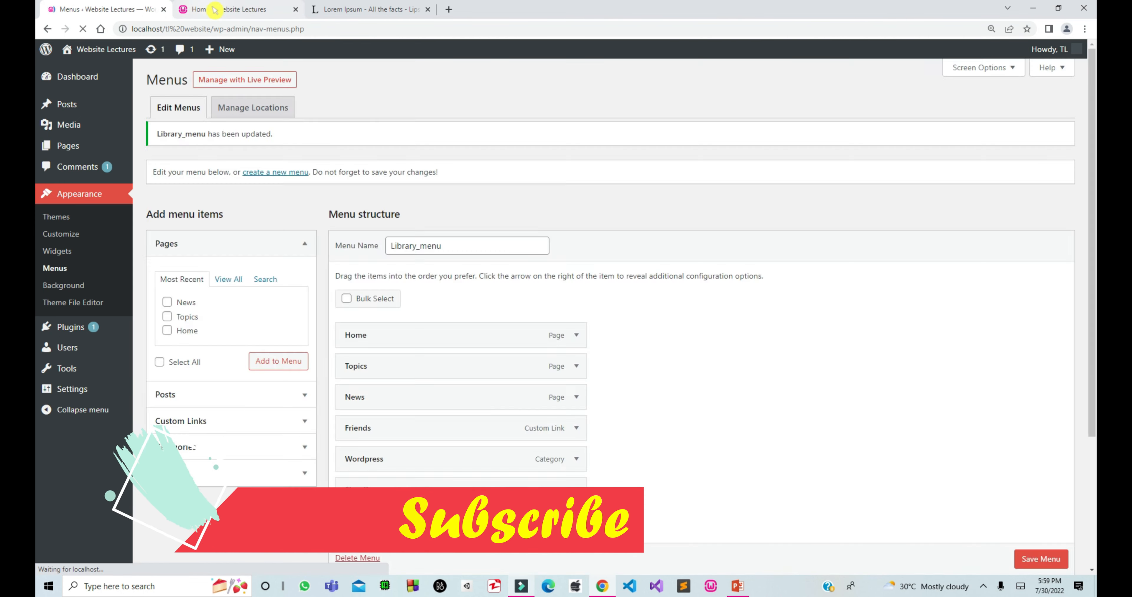
Step: Reload the site's Home page, check the category links in the header navigation, and open the WordPress category page
click(212, 9)
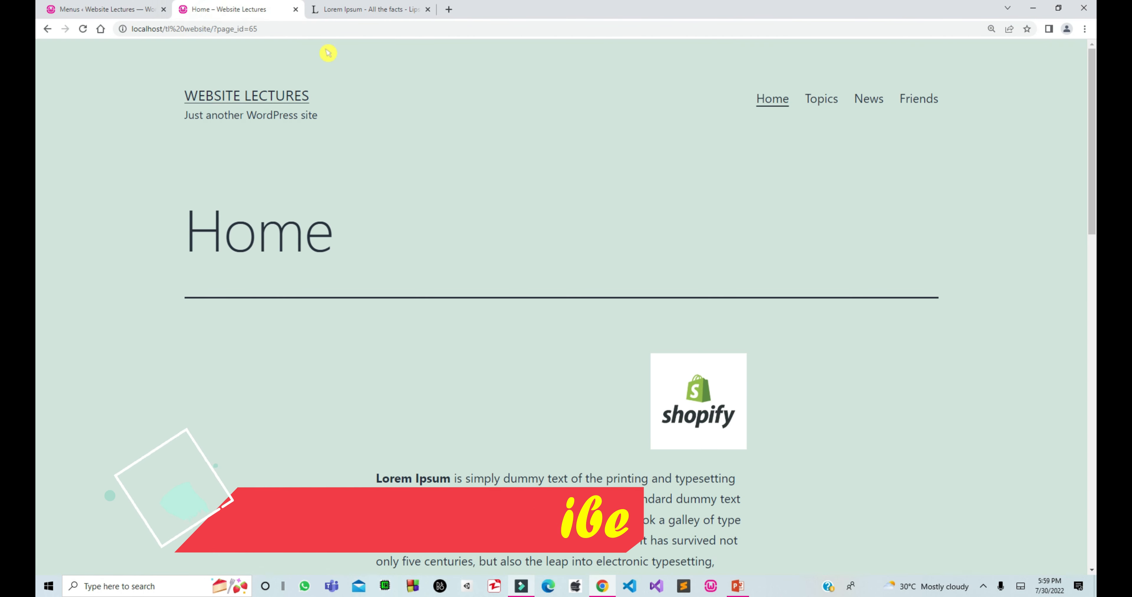
click(83, 30)
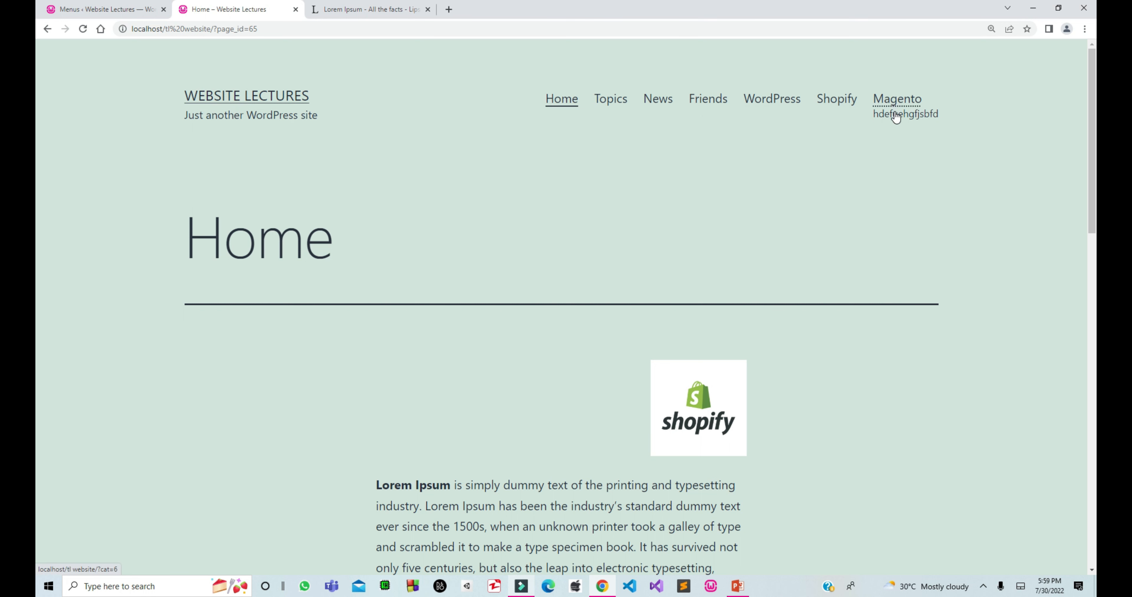
click(783, 105)
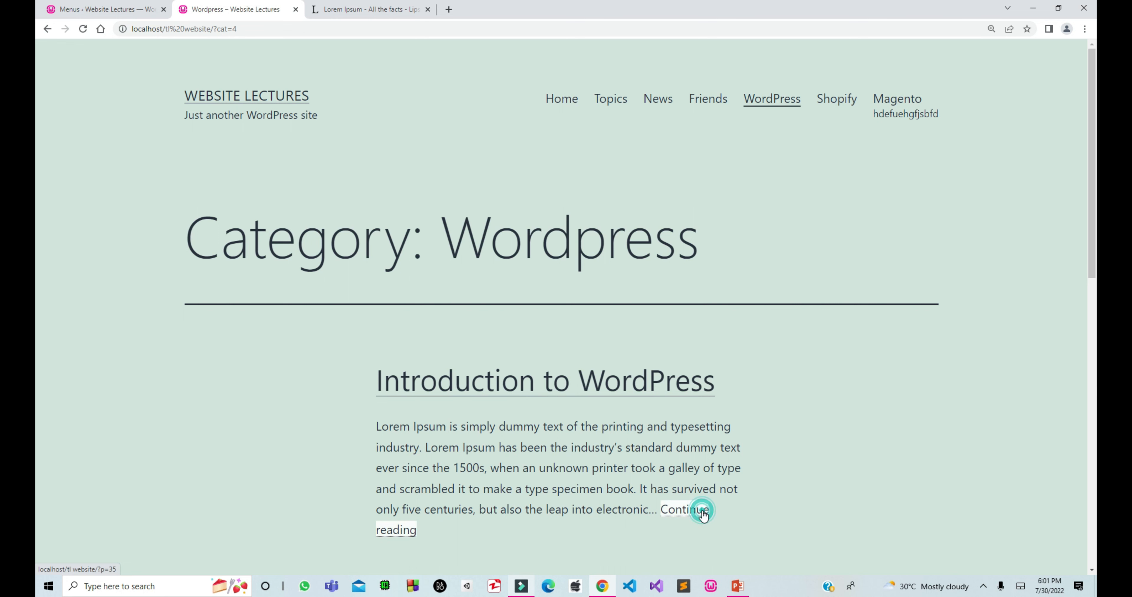
Step: Open the full Introduction to WordPress post from the category page and look through its content and comments
click(701, 509)
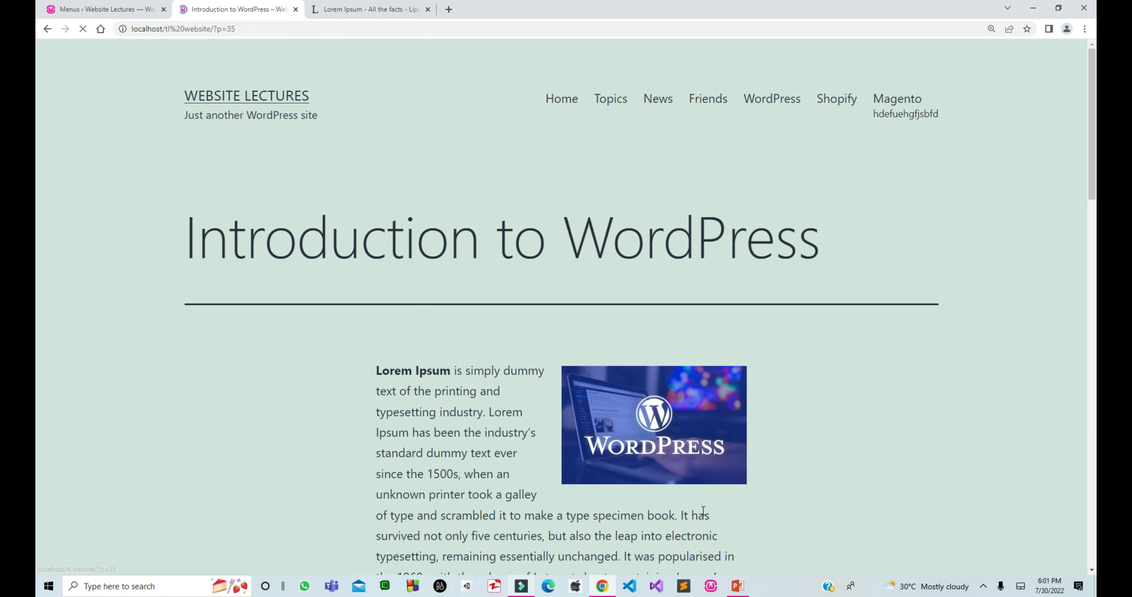
scroll(710, 519, down, 6)
scroll(711, 519, down, 3)
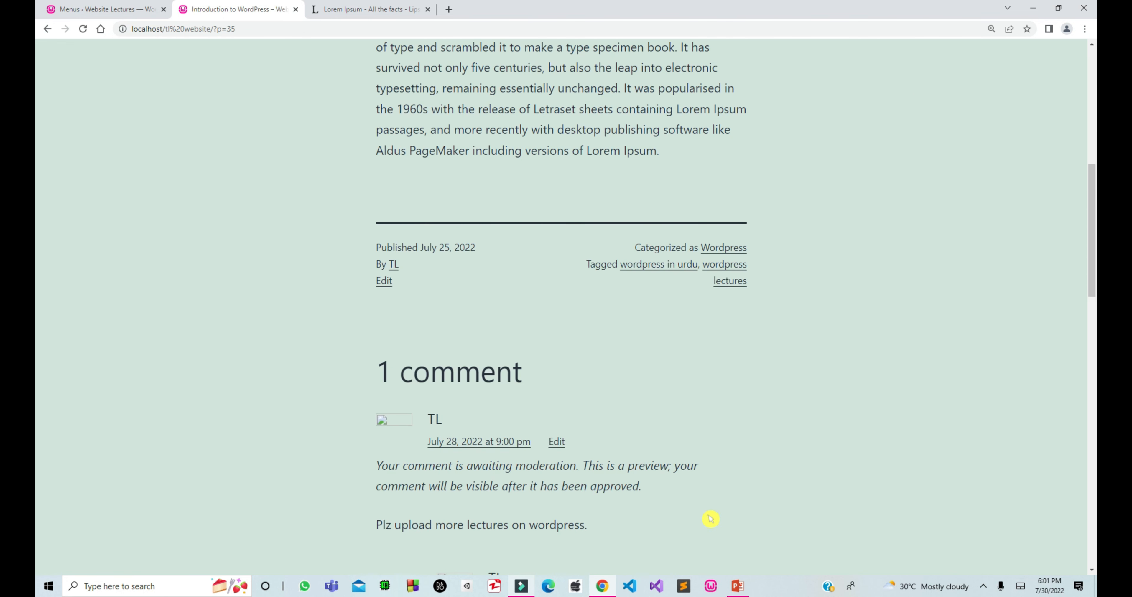
scroll(710, 518, up, 8)
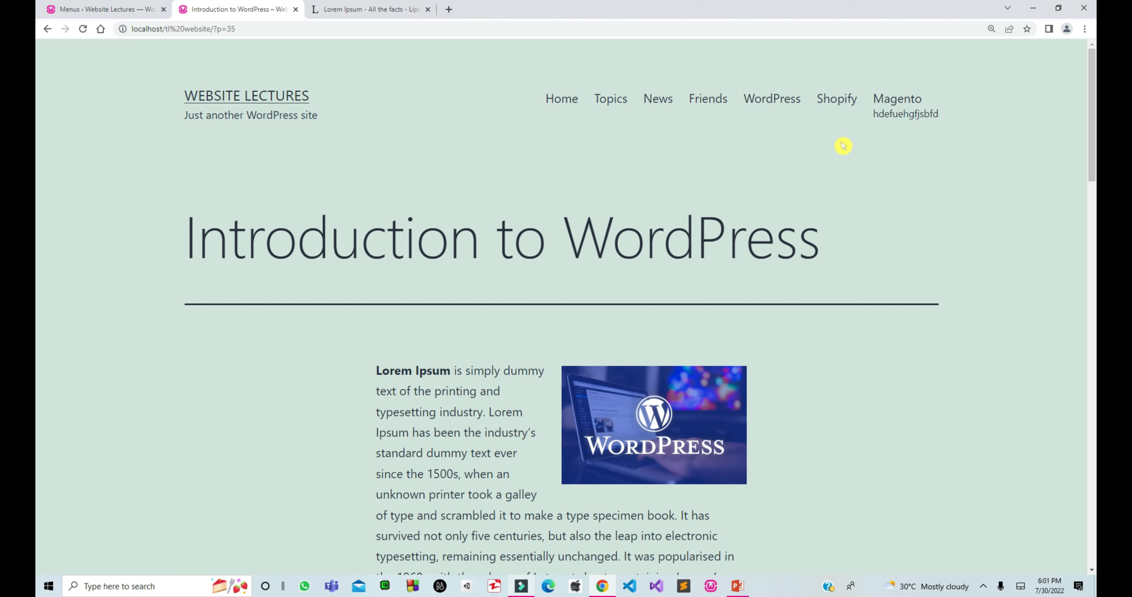
Step: View the Shopify and Magento category pages through the site's header navigation
click(841, 106)
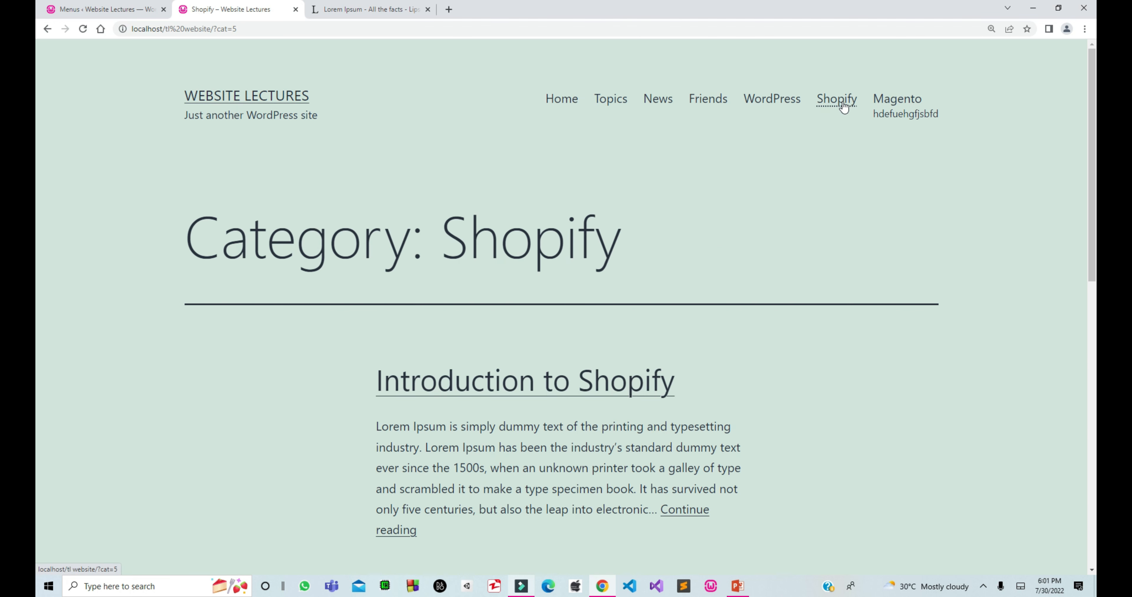
scroll(843, 108, down, 10)
scroll(843, 108, up, 10)
click(893, 98)
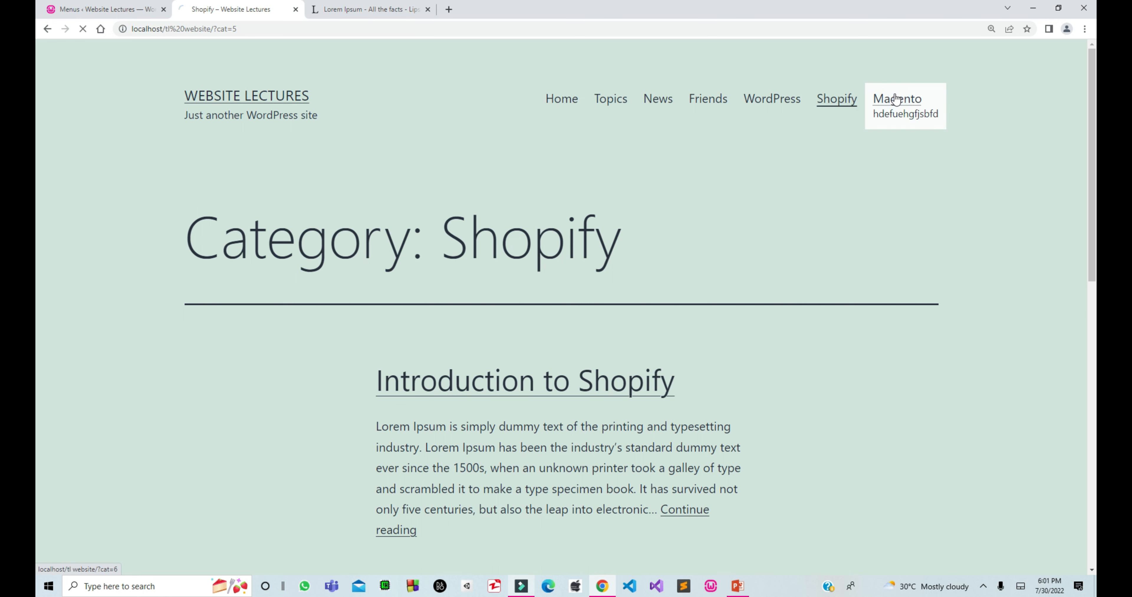
scroll(898, 100, down, 10)
scroll(899, 100, up, 10)
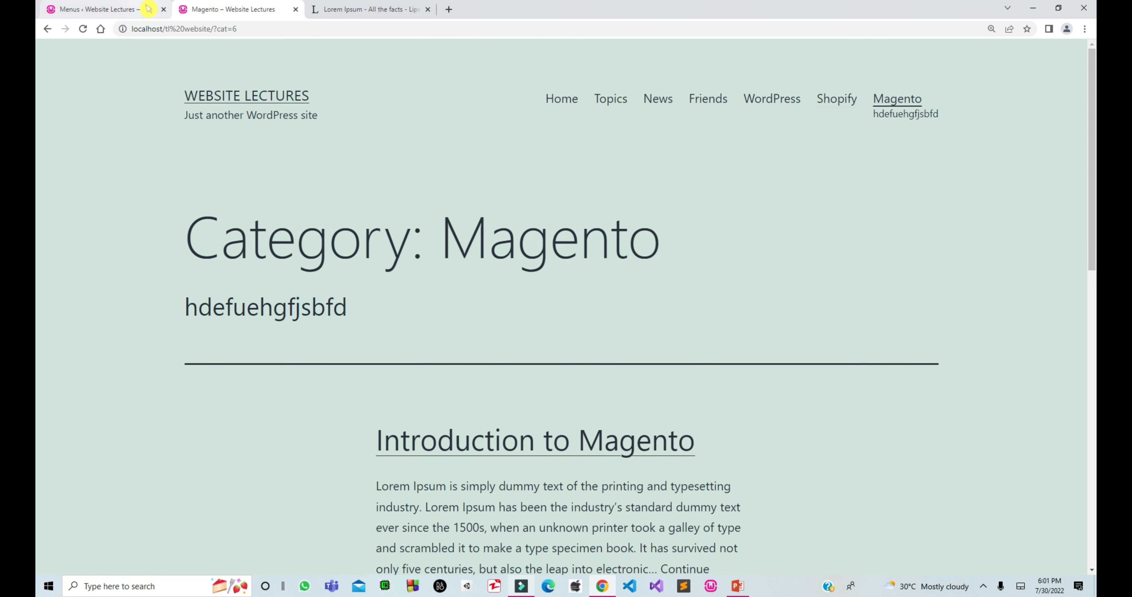
Step: Return to the menu editor and change the Friends custom link's navigation label to Courses
click(134, 11)
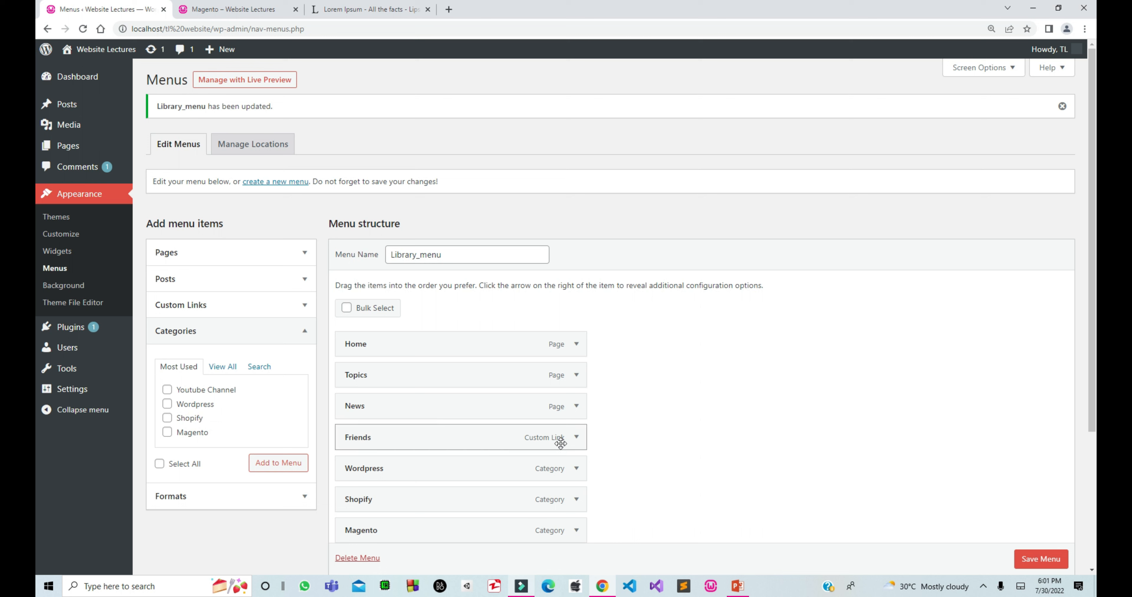
click(575, 438)
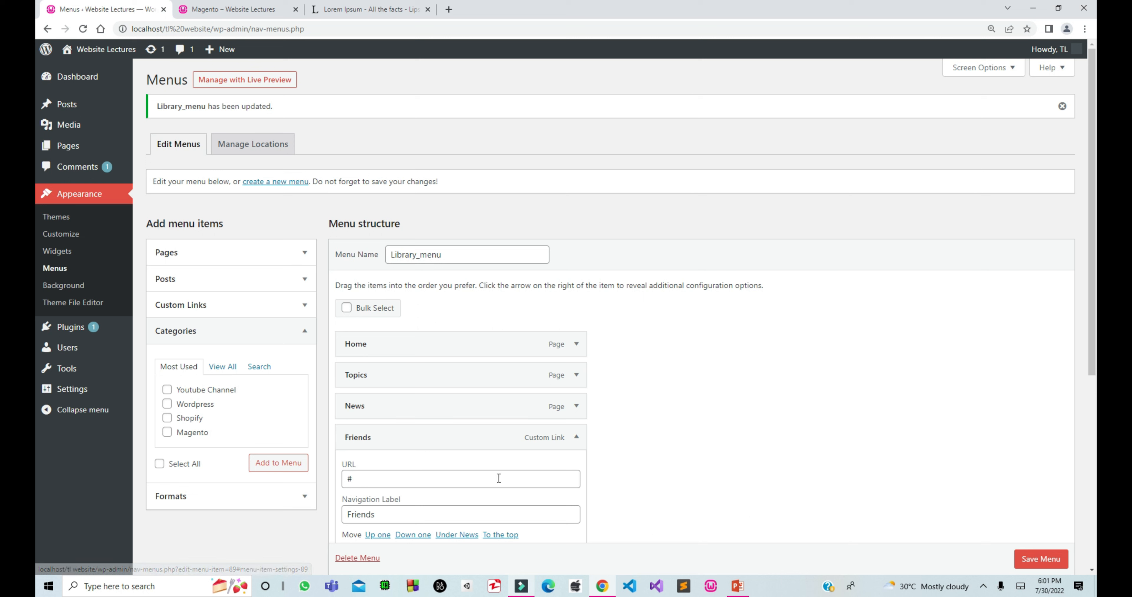
click(472, 513)
key(ctrl+a)
text(C)
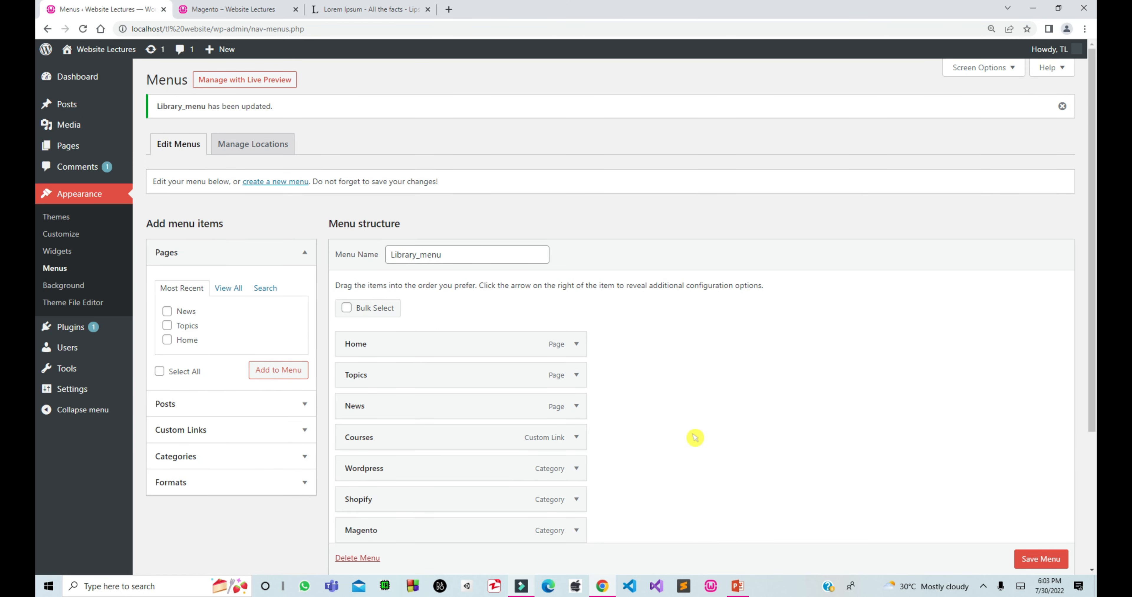
Step: Nest the Wordpress, Shopify and Magento categories as sub items under Courses and save Library_menu
scroll(694, 437, down, 4)
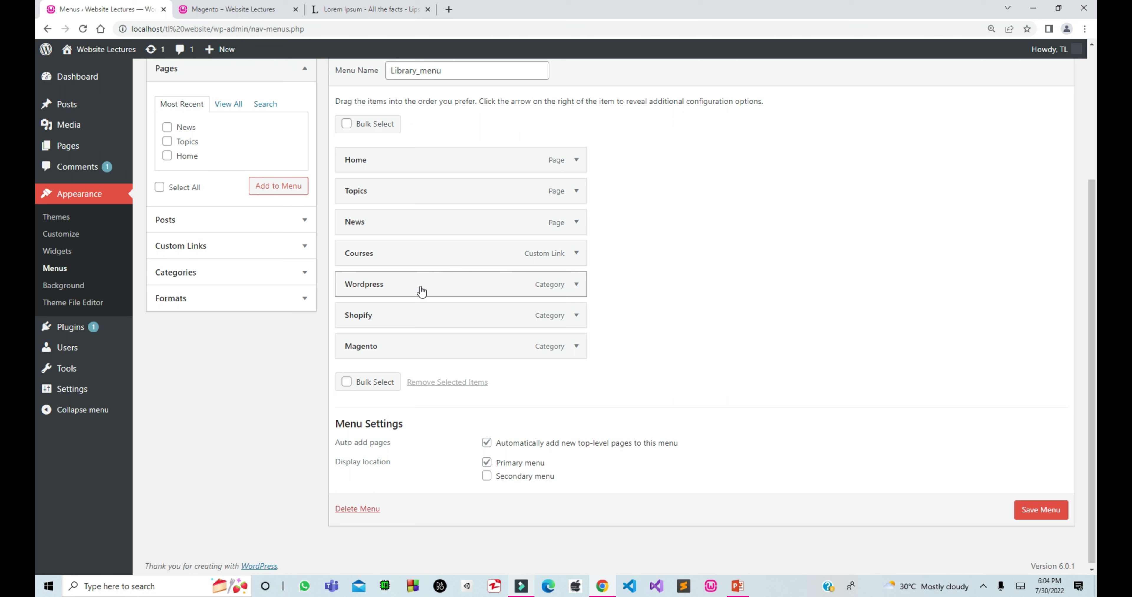
drag(421, 291, 449, 288)
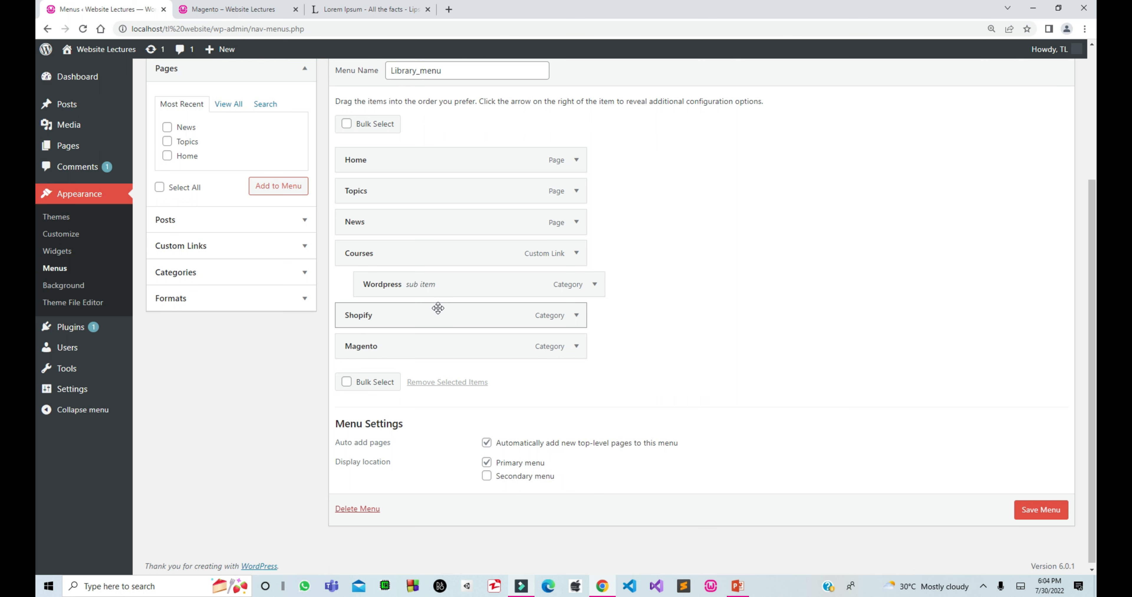
drag(438, 308, 490, 351)
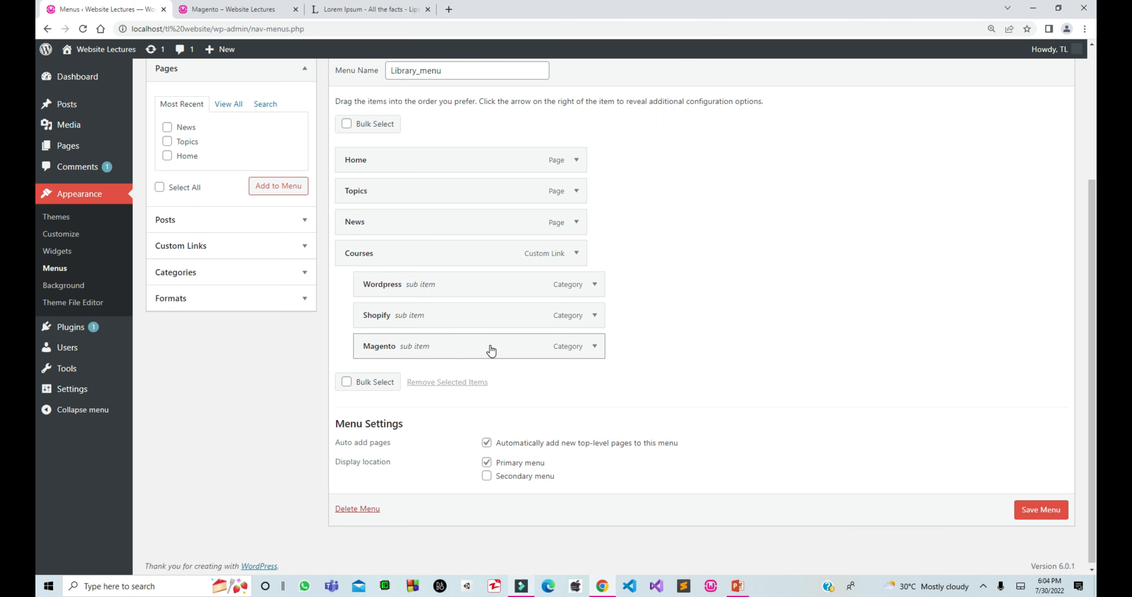
click(1032, 511)
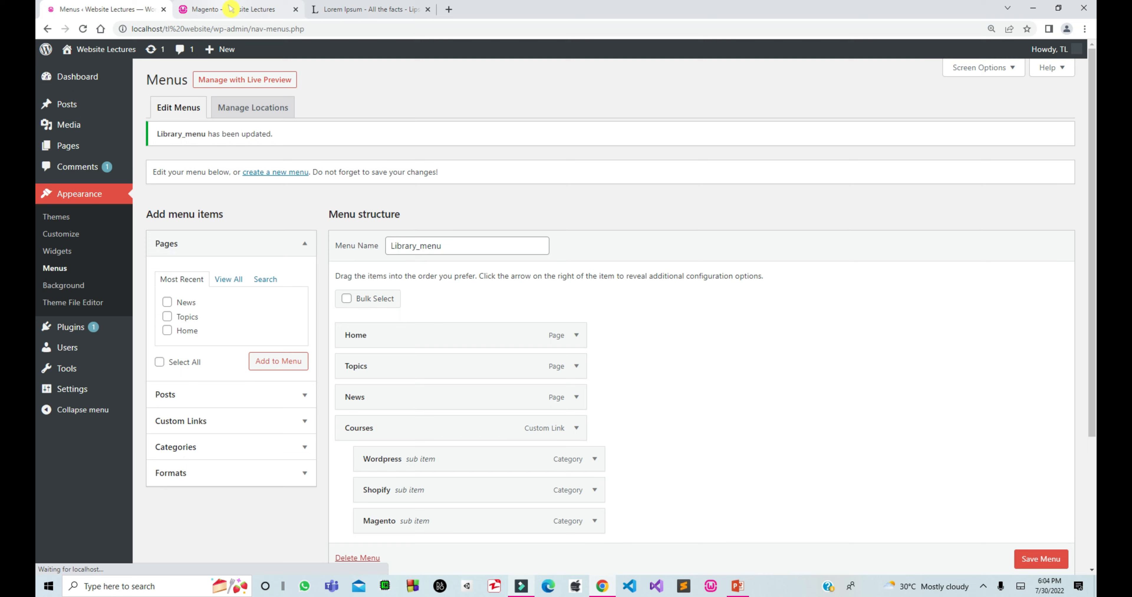
Step: Reload the site's Magento category page and check the Courses submenu in the header navigation
click(229, 9)
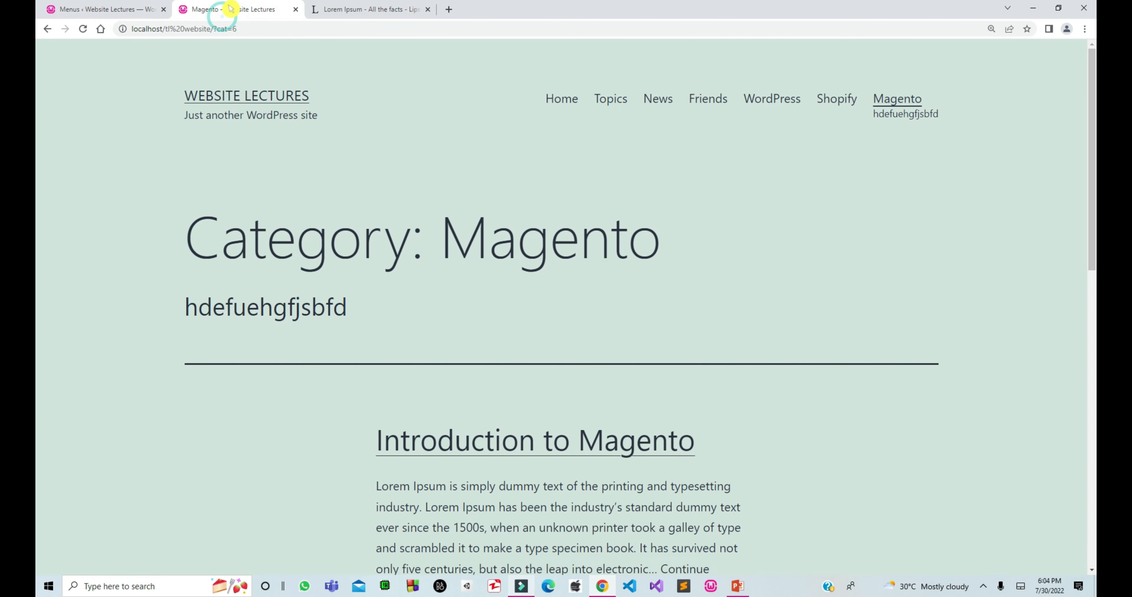
click(90, 31)
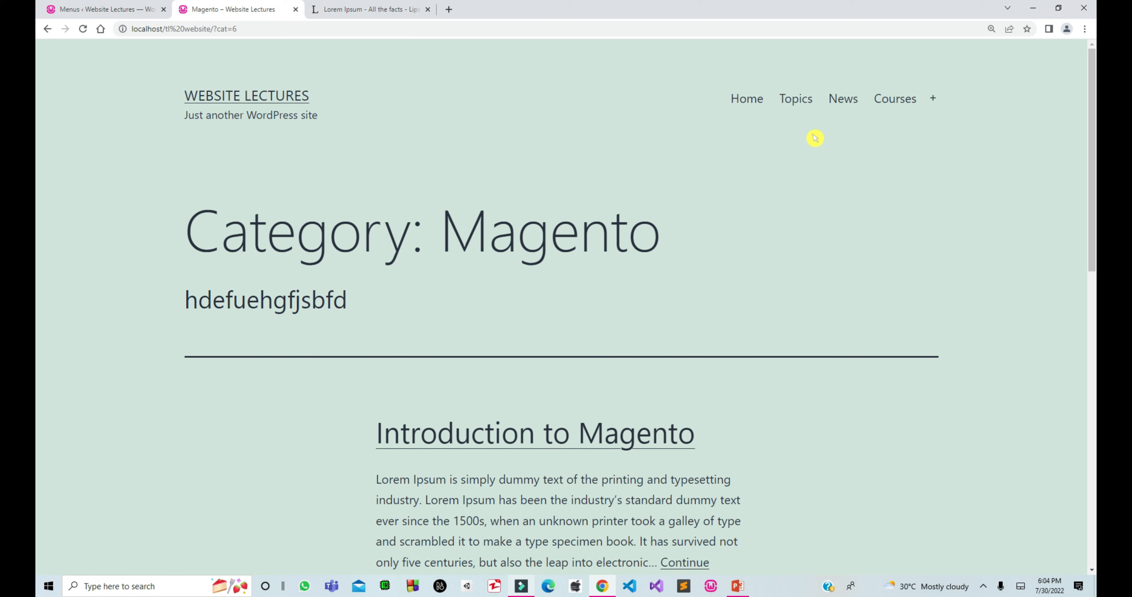
mouse_move(893, 111)
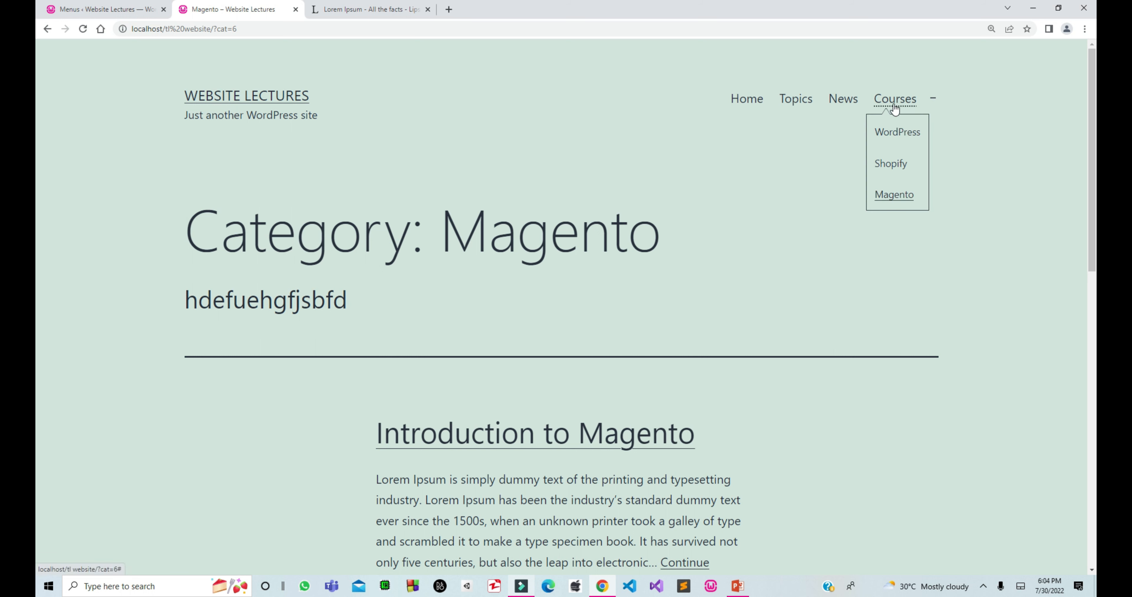